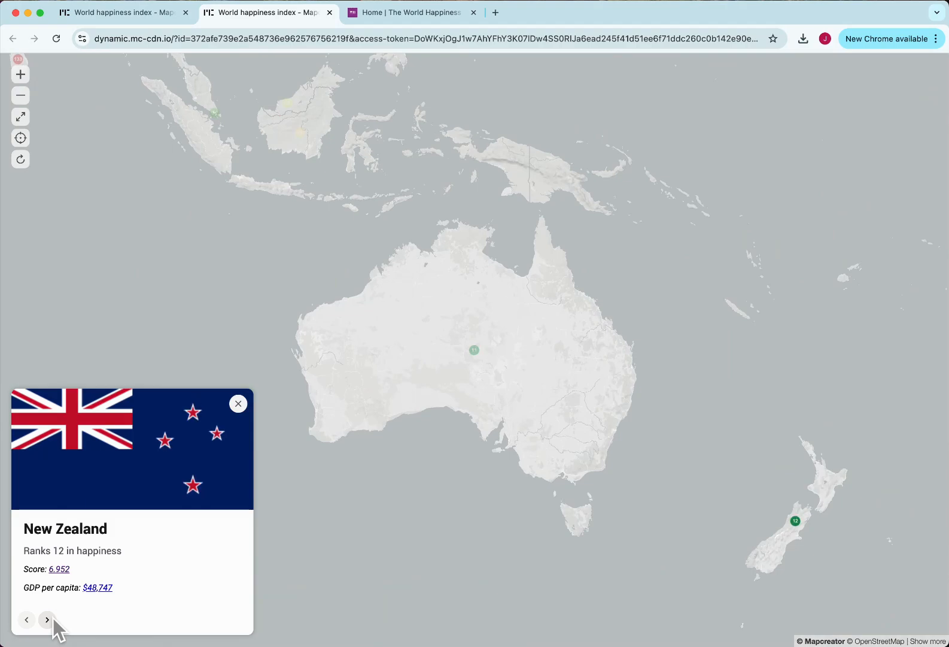
- Examine the finished map's country pop-ups and the columns of the World Happiness Index spreadsheet, including the source links
{"action": "left_click", "coordinate": [51, 620]}
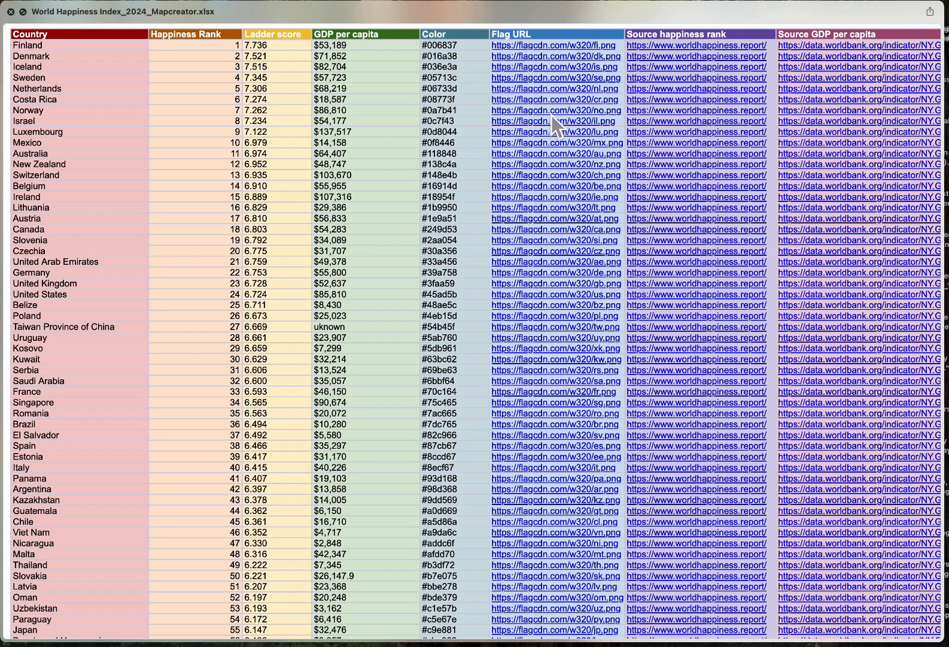
{"action": "scroll", "coordinate": [545, 53], "scroll_direction": "right", "scroll_amount": 3}
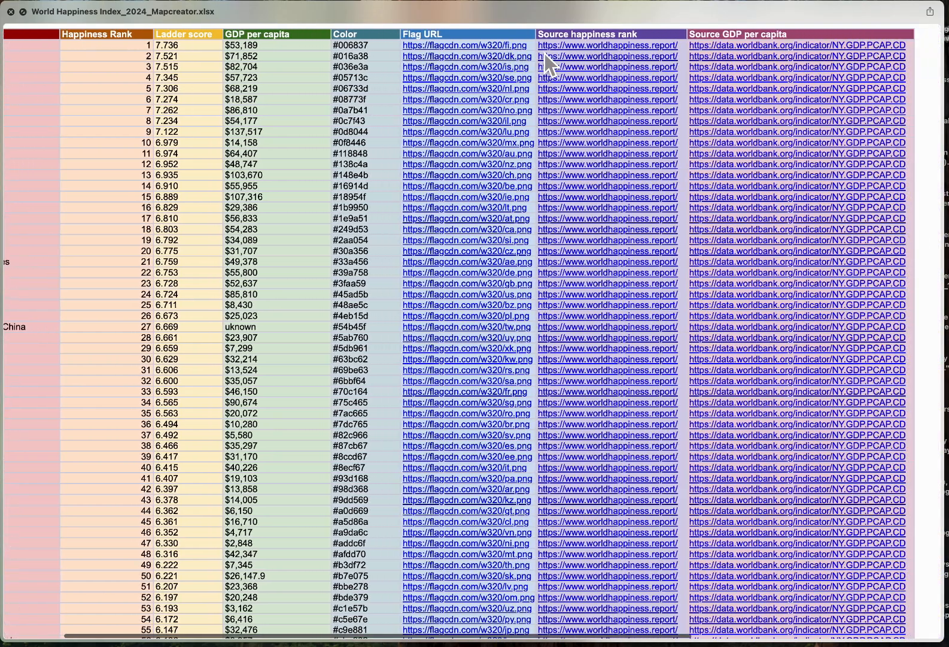
{"action": "scroll", "coordinate": [626, 64], "scroll_direction": "right", "scroll_amount": 1}
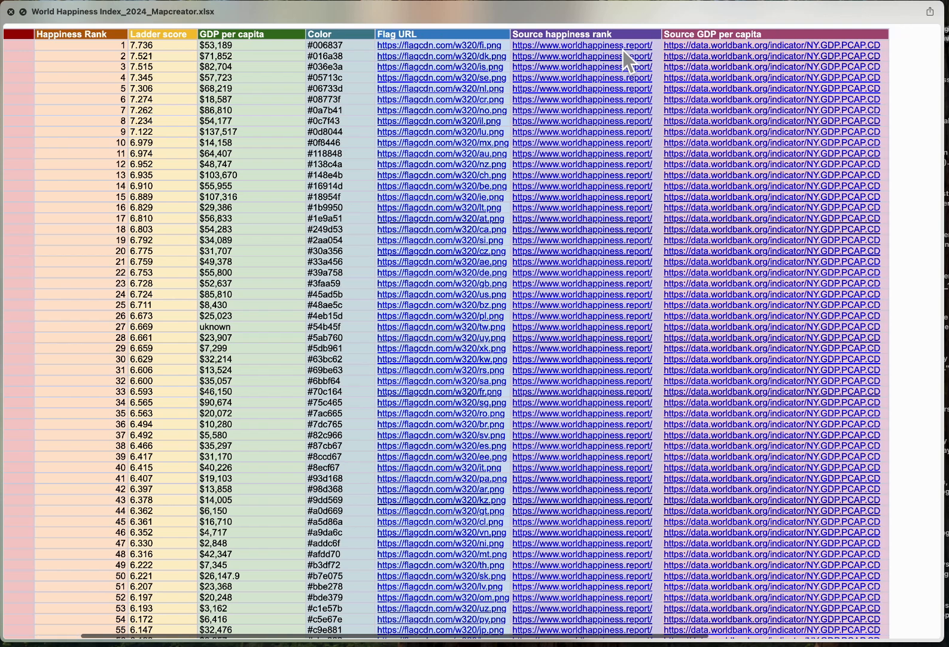
{"action": "scroll", "coordinate": [486, 144], "scroll_direction": "left", "scroll_amount": 4}
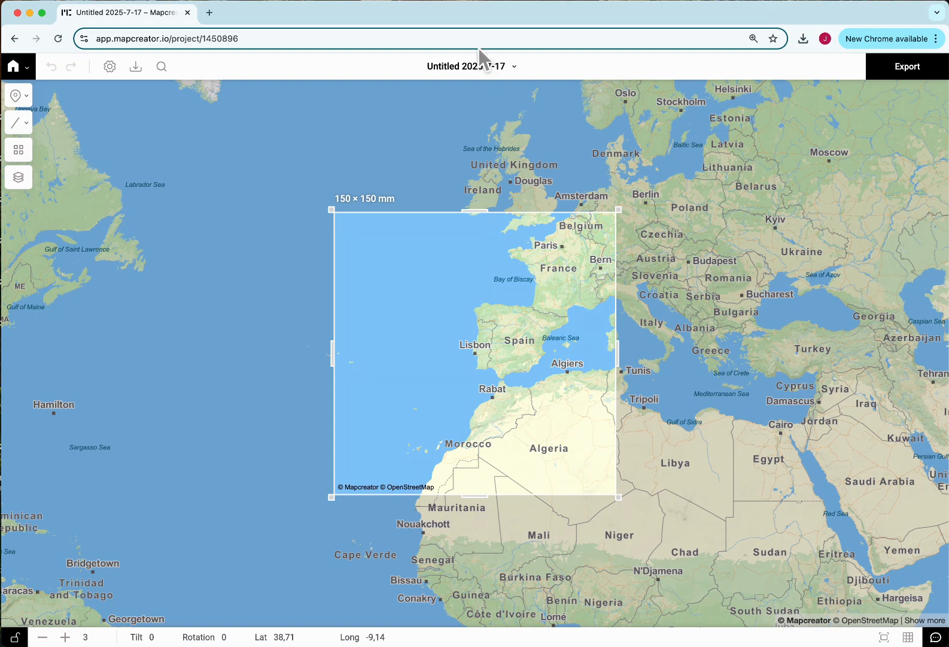
- Rename the untitled map project as World happiness index
{"action": "left_click", "coordinate": [477, 69]}
{"action": "type", "text": "World h"}
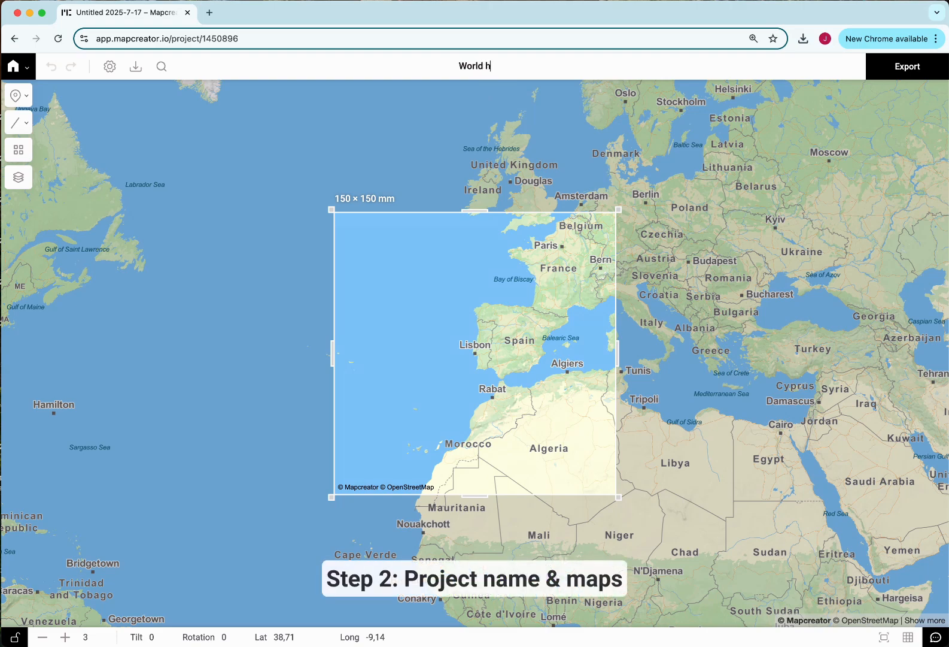
{"action": "type", "text": "appiness"}
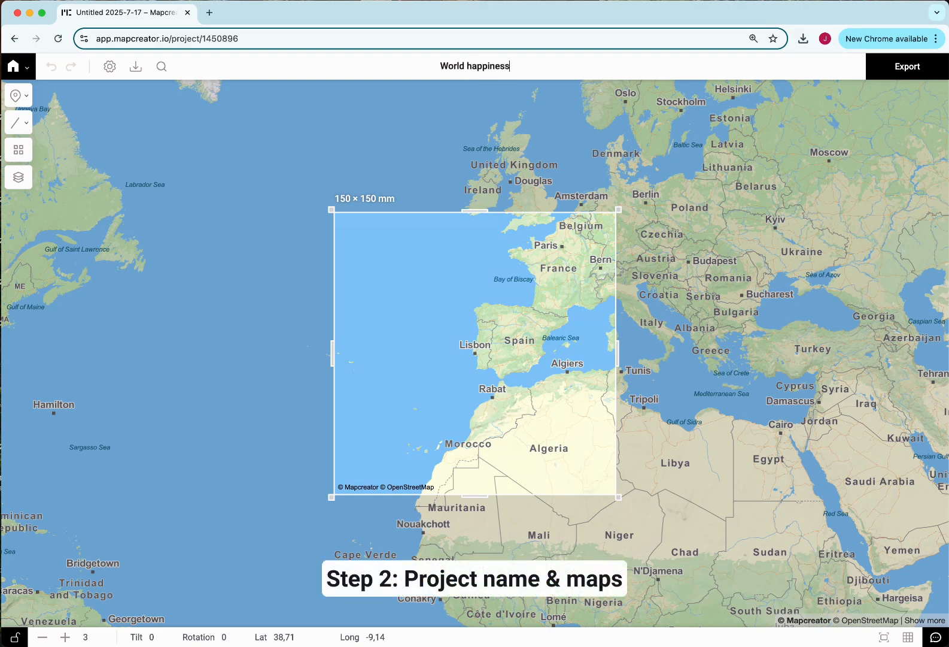
{"action": "type", "text": " index"}
{"action": "key", "text": "Return"}
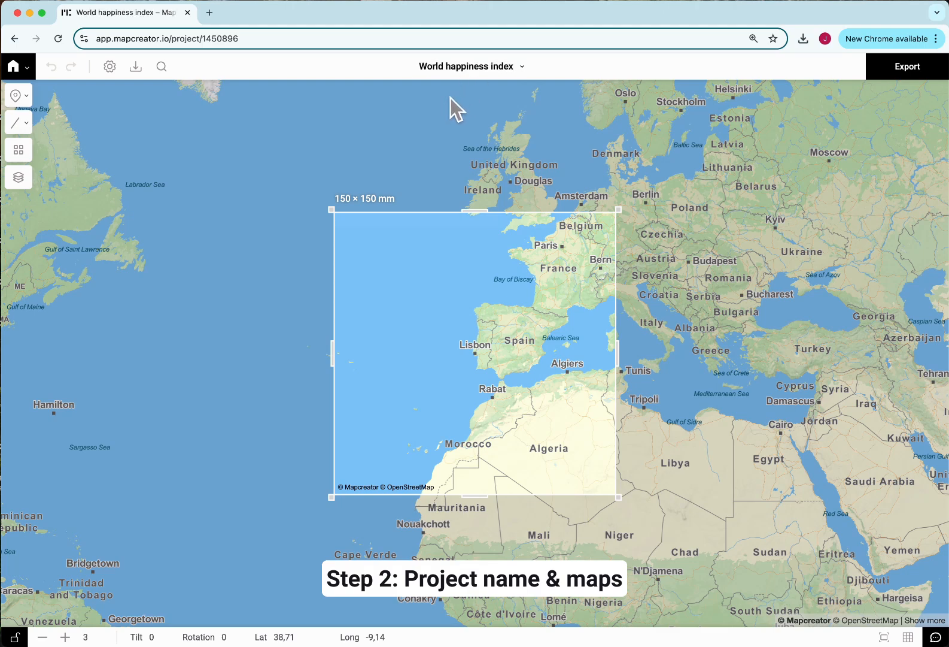
- Set the map style to Gray in the map settings
{"action": "left_click", "coordinate": [110, 77]}
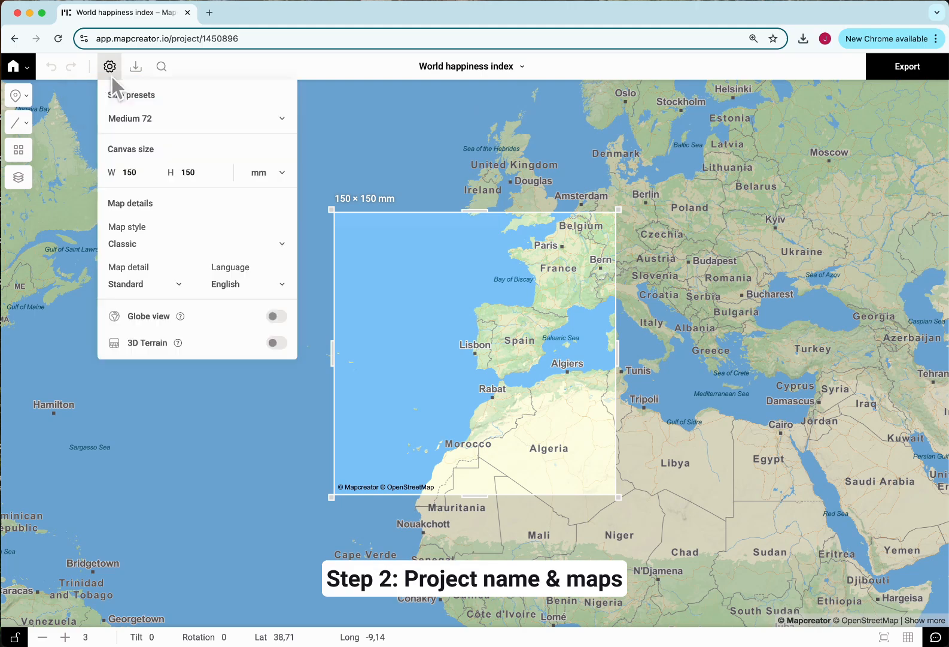
{"action": "left_click", "coordinate": [166, 242]}
{"action": "key", "text": "Escape"}
{"action": "left_click", "coordinate": [160, 256]}
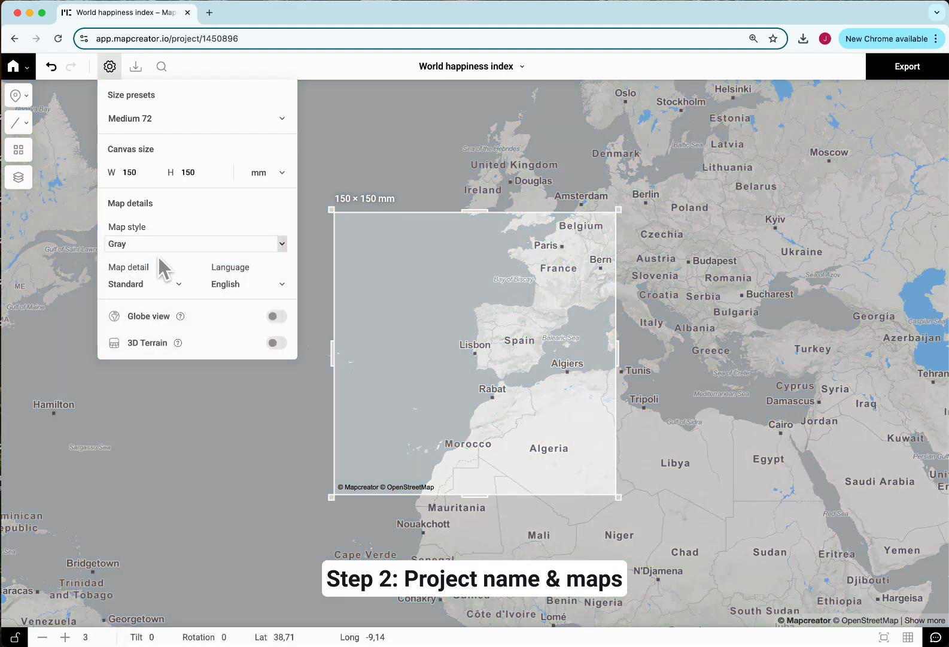
{"action": "left_click", "coordinate": [336, 290]}
- Hide the Labels layer among the base map layers
{"action": "scroll", "coordinate": [527, 360], "scroll_direction": "down", "scroll_amount": 6}
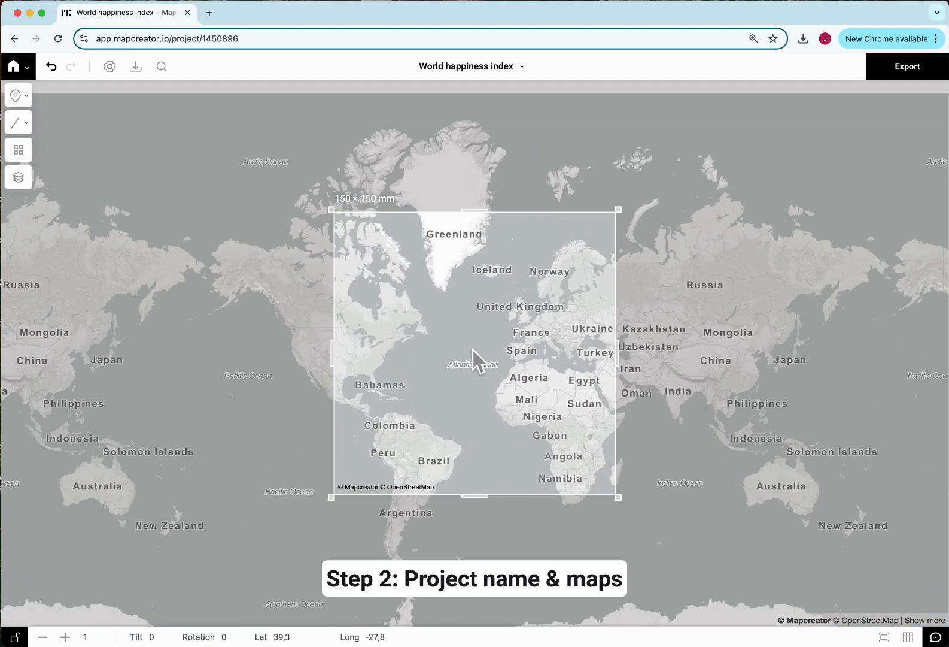
{"action": "left_click_drag", "start_coordinate": [473, 350], "coordinate": [463, 349]}
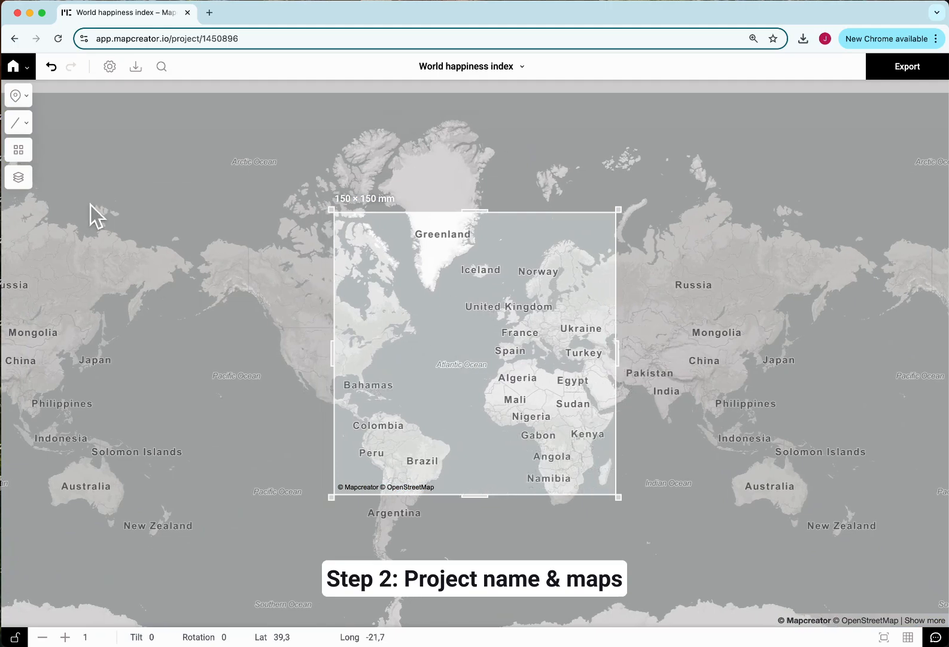
{"action": "left_click", "coordinate": [25, 183]}
{"action": "left_click", "coordinate": [59, 174]}
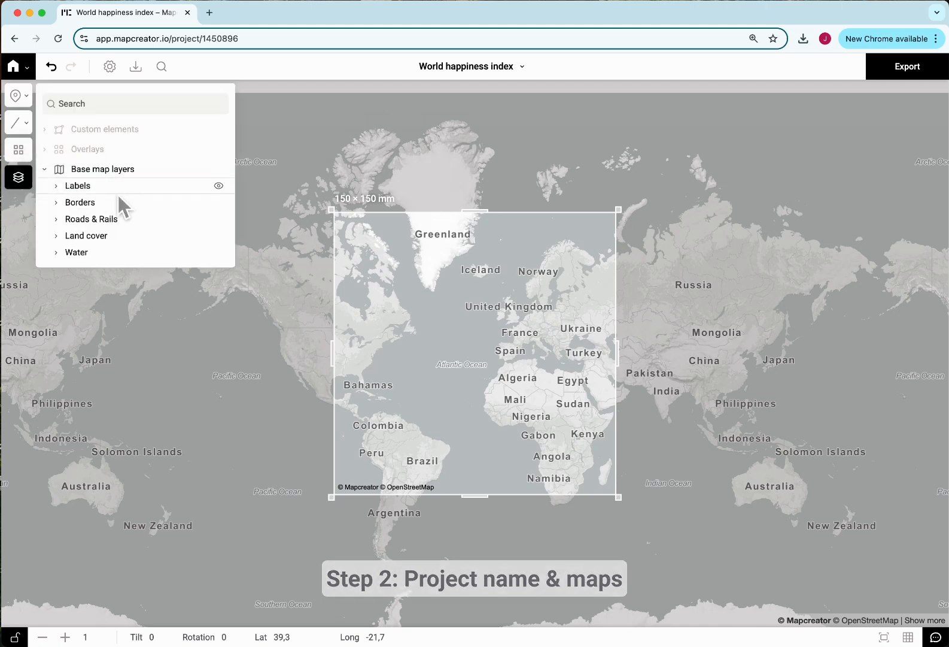
{"action": "left_click", "coordinate": [219, 186]}
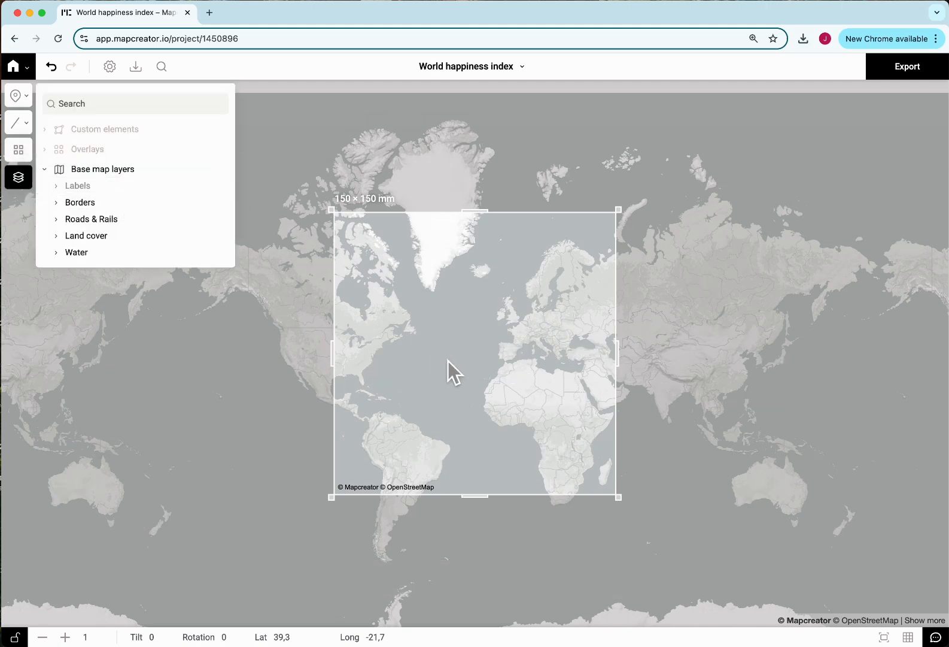
{"action": "left_click", "coordinate": [33, 187]}
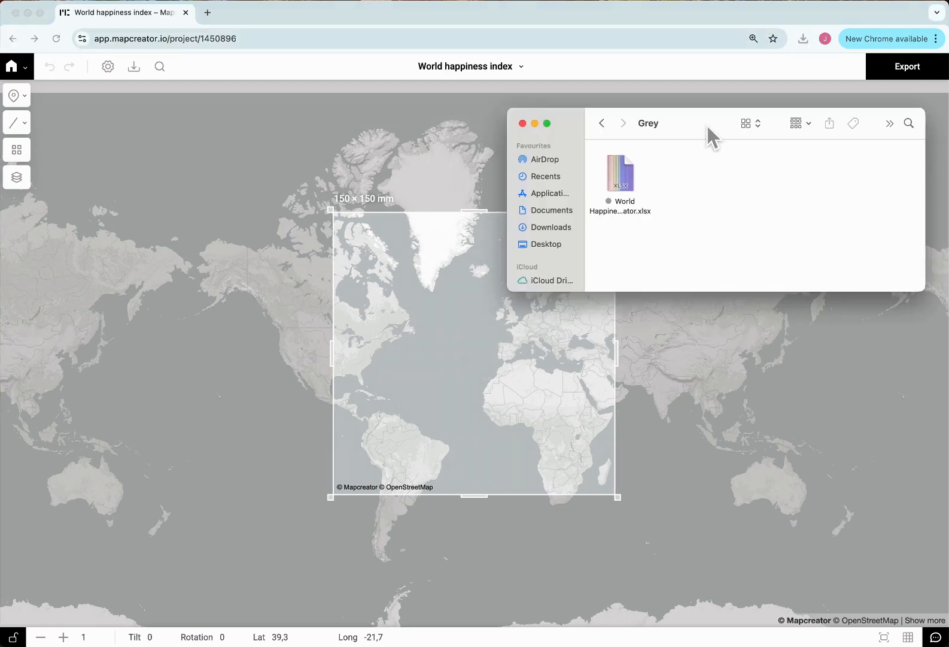
- Import the World Happiness Index_2024_Mapcreator.xlsx spreadsheet, matching only its Country column as Address and leaving the other columns unmatched
{"action": "left_click_drag", "start_coordinate": [620, 173], "coordinate": [473, 307]}
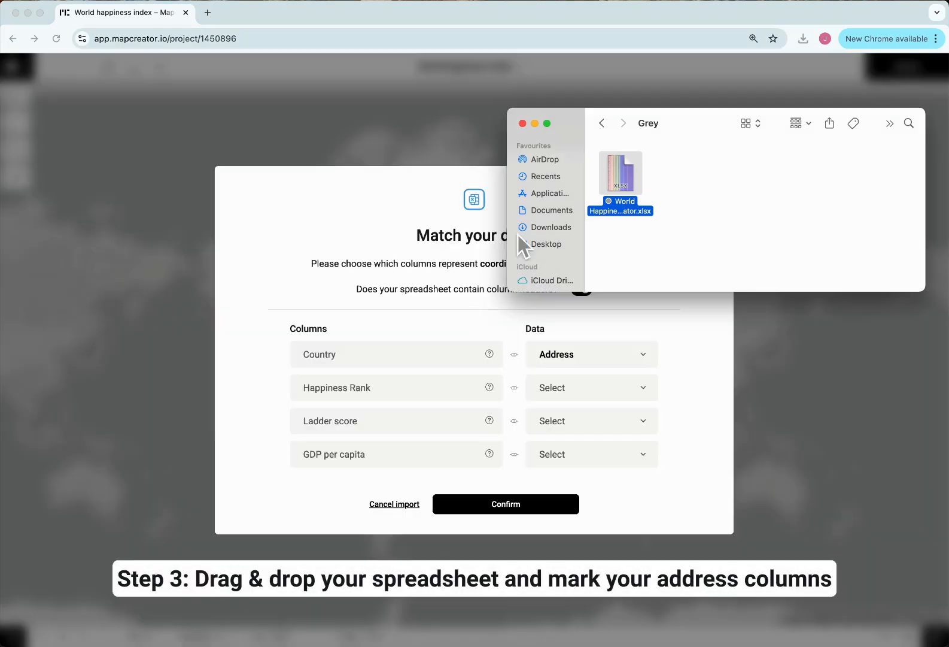
{"action": "left_click", "coordinate": [530, 125]}
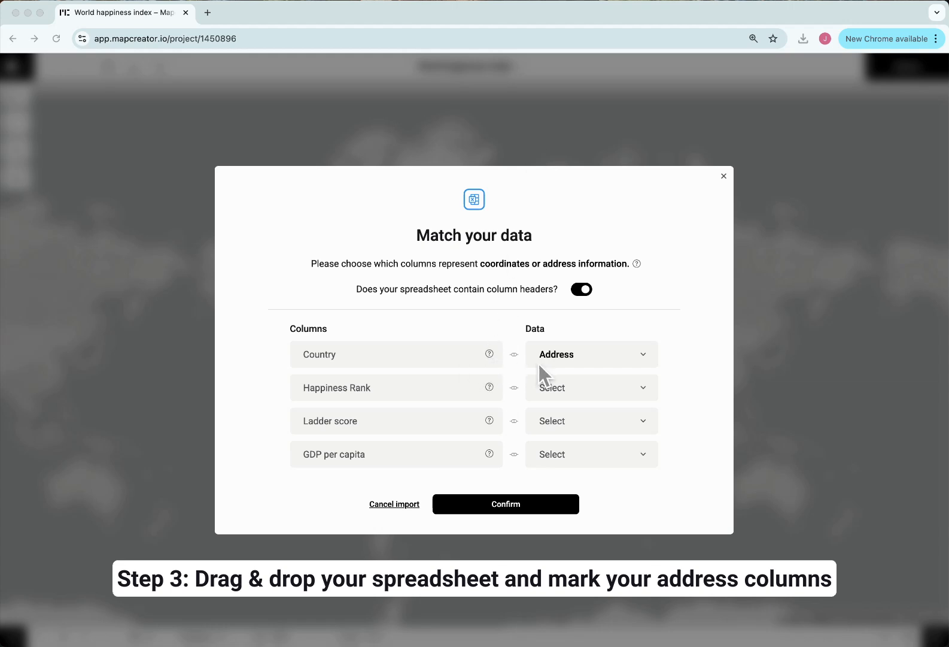
{"action": "left_click", "coordinate": [643, 357]}
{"action": "left_click", "coordinate": [618, 346]}
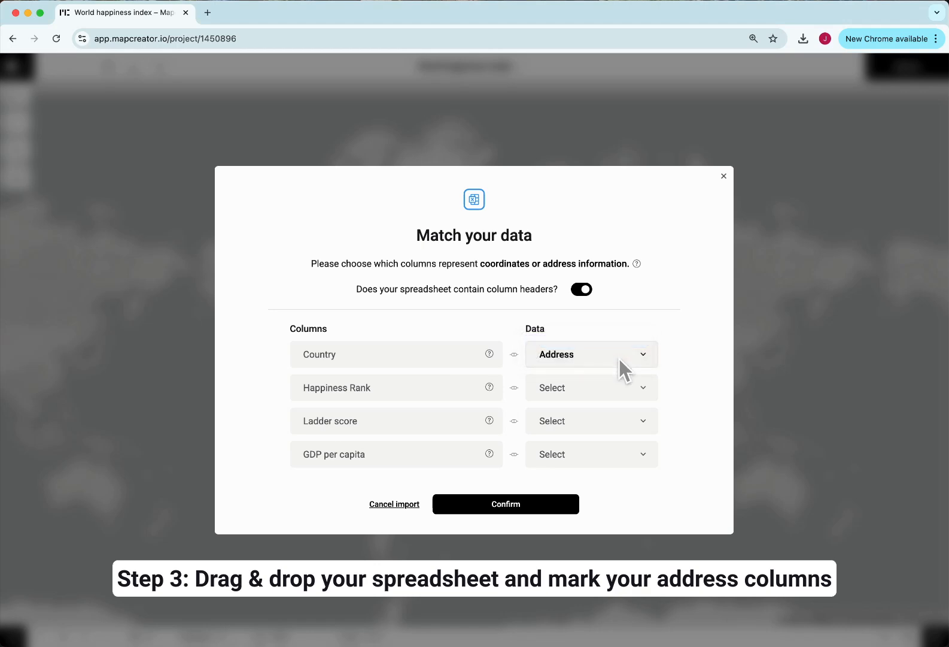
{"action": "left_click", "coordinate": [619, 360]}
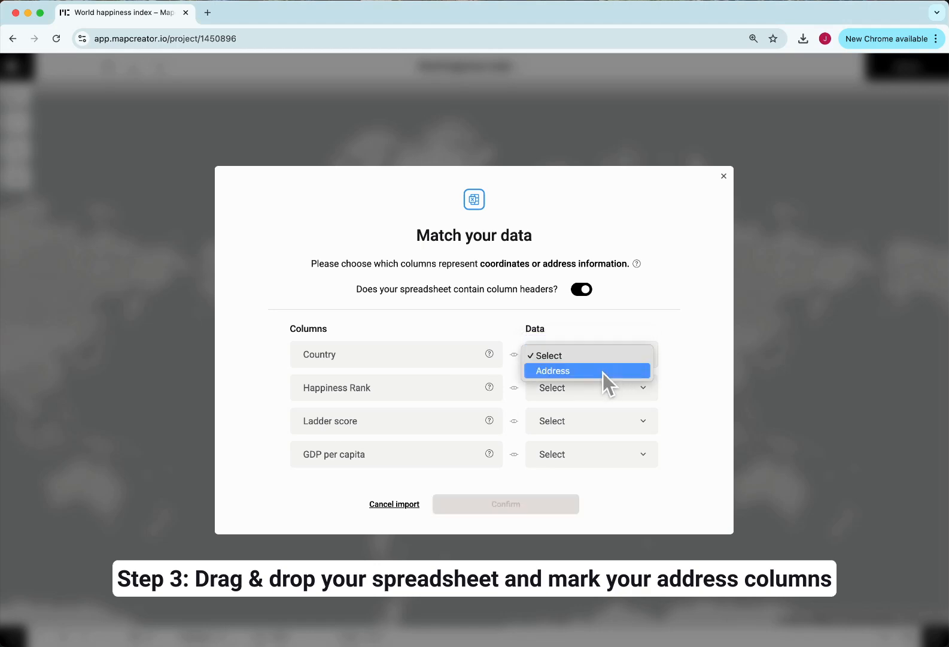
{"action": "left_click", "coordinate": [602, 371]}
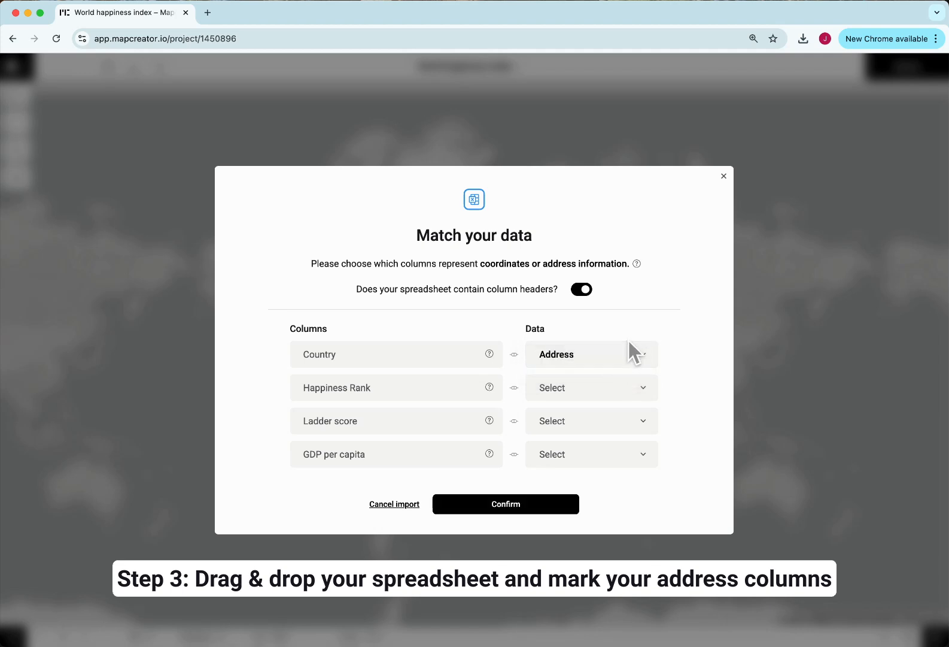
{"action": "left_click", "coordinate": [598, 390]}
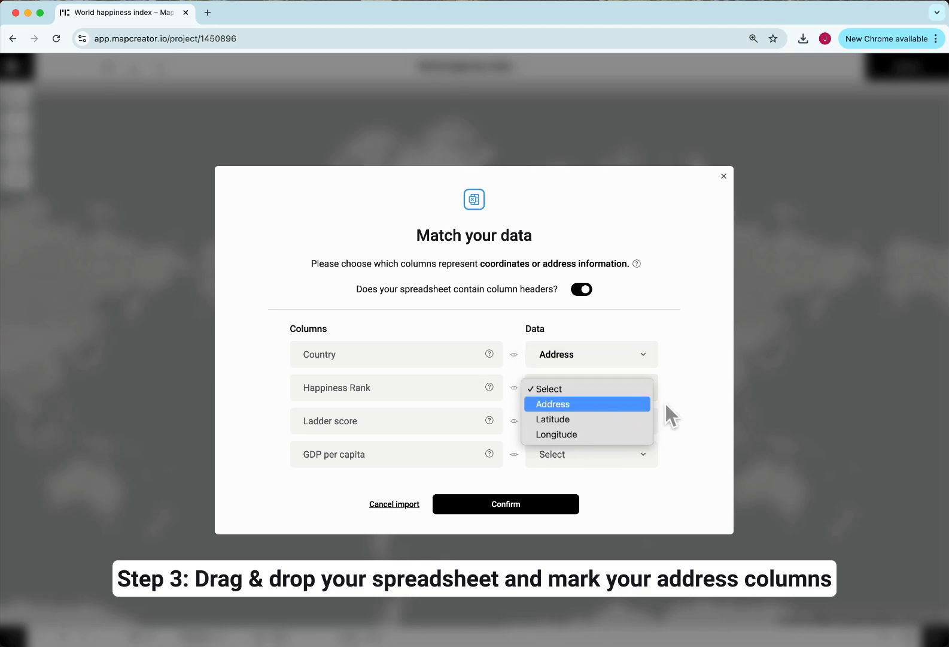
{"action": "left_click", "coordinate": [683, 403]}
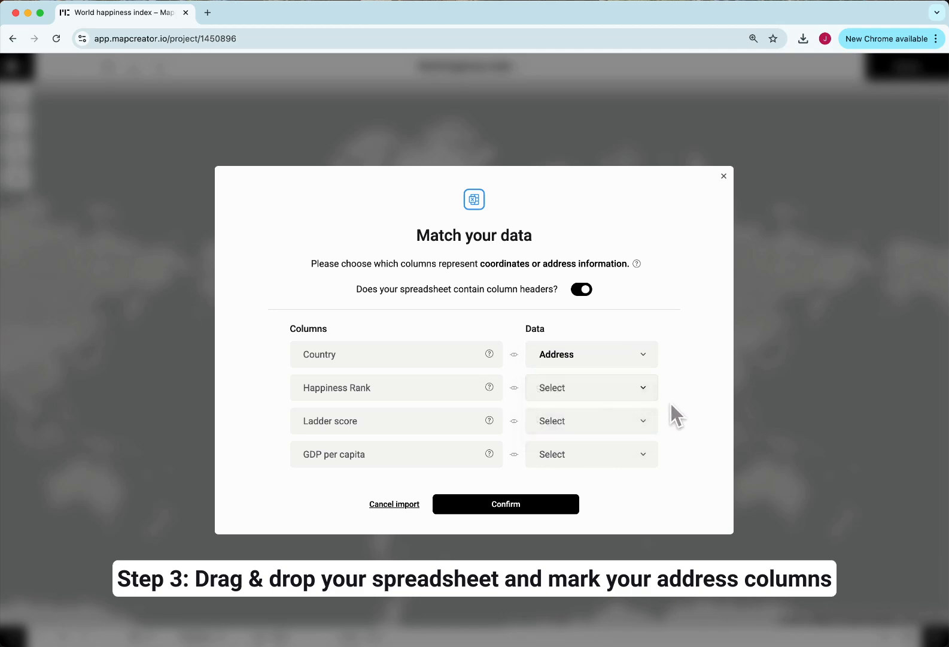
{"action": "left_click", "coordinate": [515, 506]}
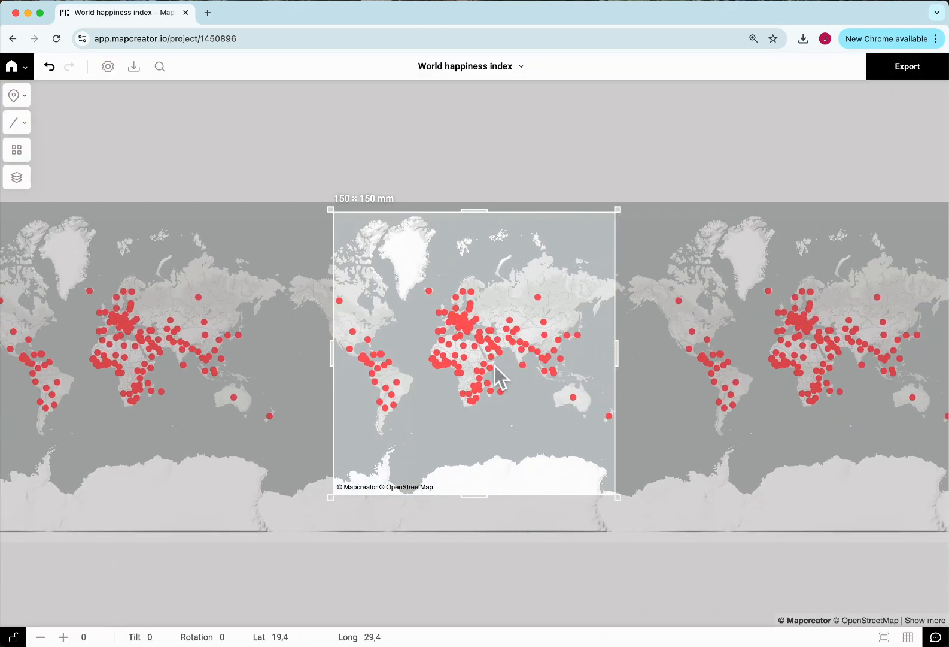
- Enlarge the map canvas to a wide frame and centre the world map with its imported markers inside it
{"action": "left_click_drag", "start_coordinate": [621, 500], "coordinate": [828, 619]}
{"action": "scroll", "coordinate": [488, 319], "scroll_direction": "up", "scroll_amount": 3}
{"action": "scroll", "coordinate": [590, 463], "scroll_direction": "up", "scroll_amount": 2}
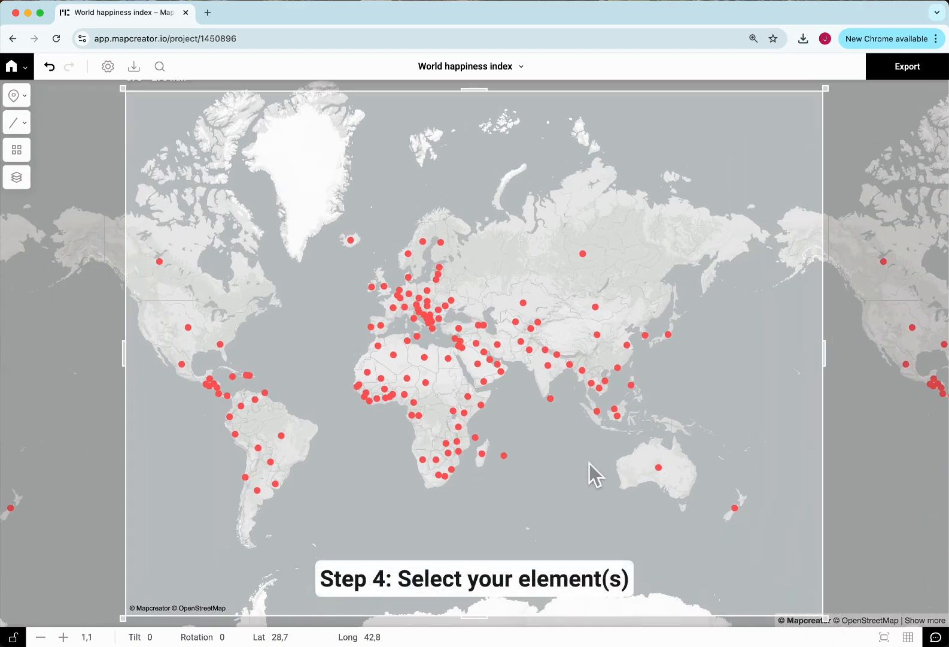
{"action": "left_click_drag", "start_coordinate": [534, 486], "coordinate": [560, 486]}
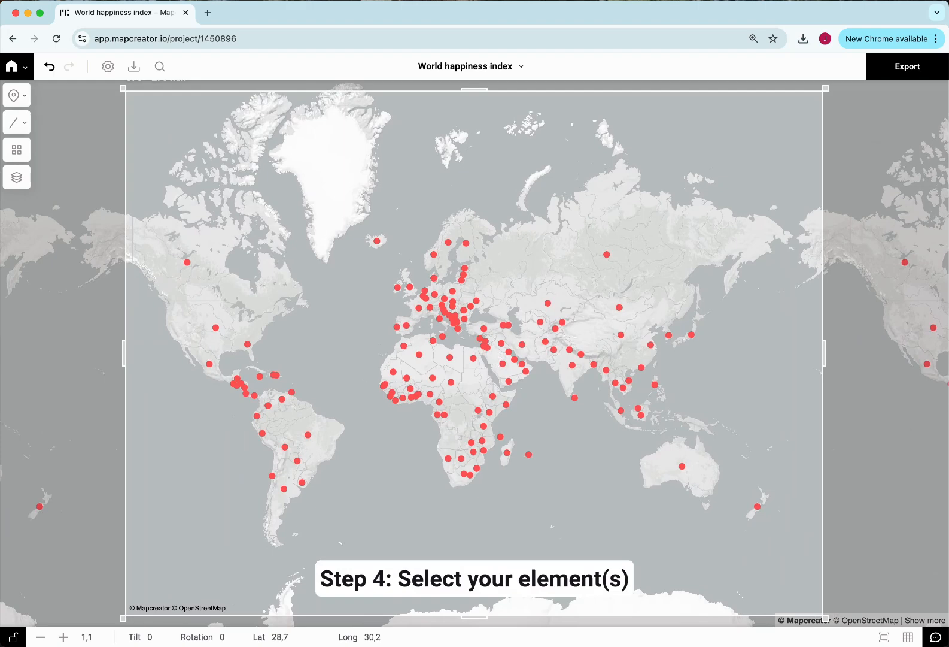
- Select the imported marker group, narrow the selection to the single Egypt marker, and deselect it
{"action": "left_click", "coordinate": [488, 340]}
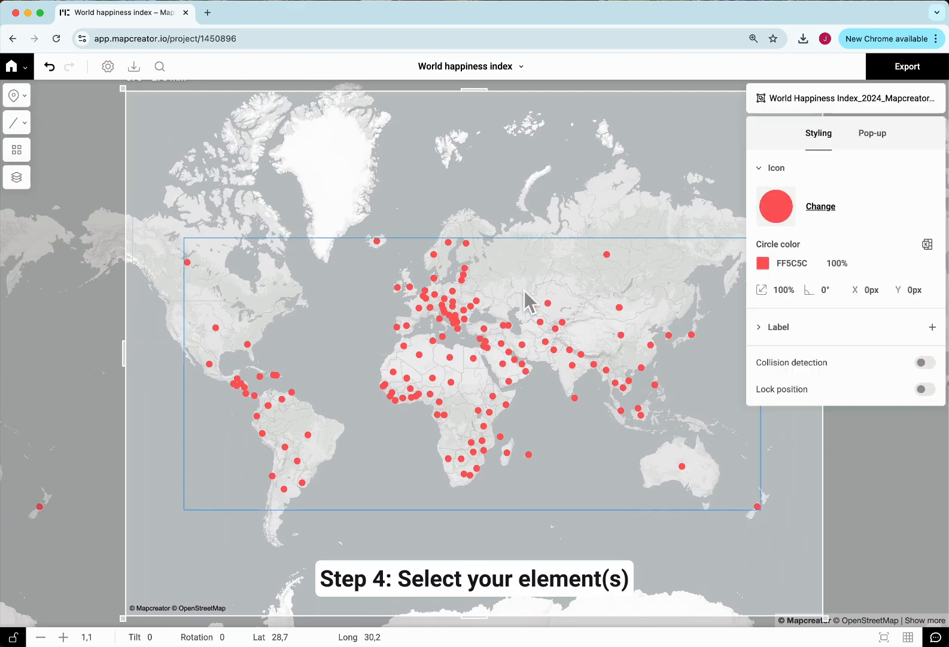
{"action": "left_click", "coordinate": [476, 360]}
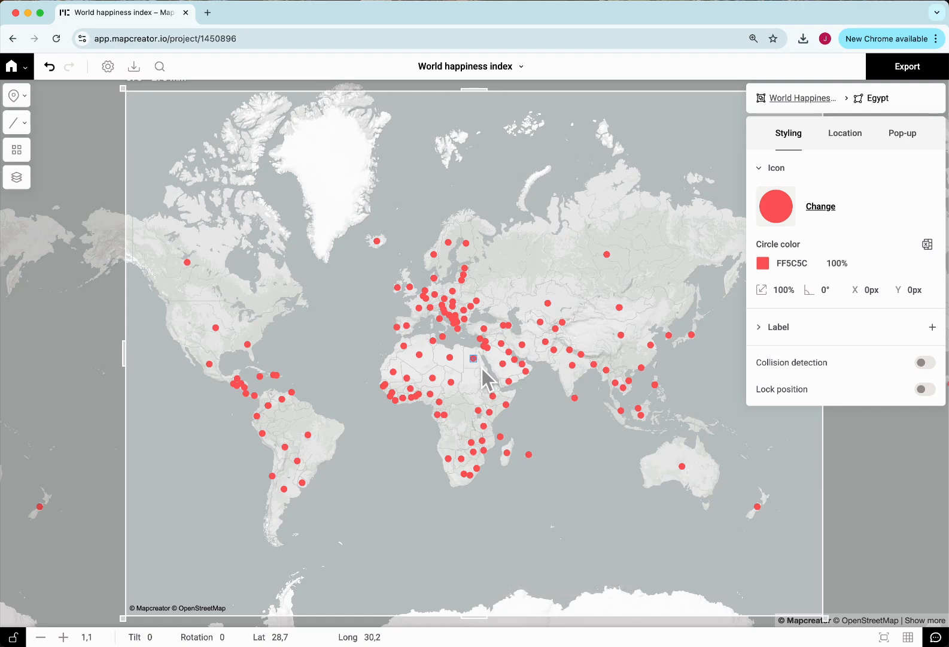
{"action": "left_click", "coordinate": [570, 432]}
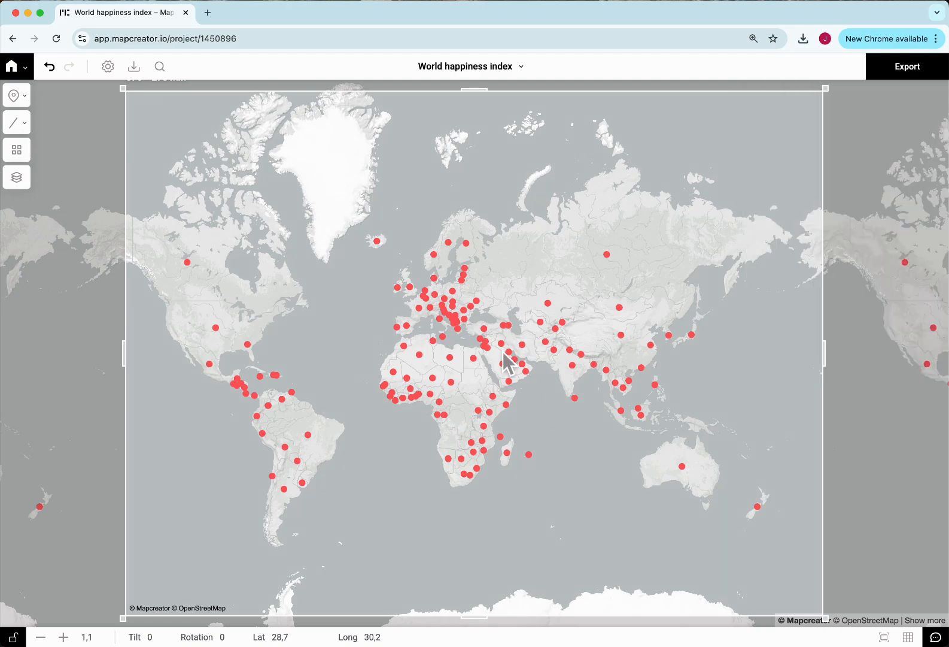
- Change the imported marker group's icon to the numbered circle from the Numbering icon set and link its label text to Happiness Rank
{"action": "left_click", "coordinate": [484, 345]}
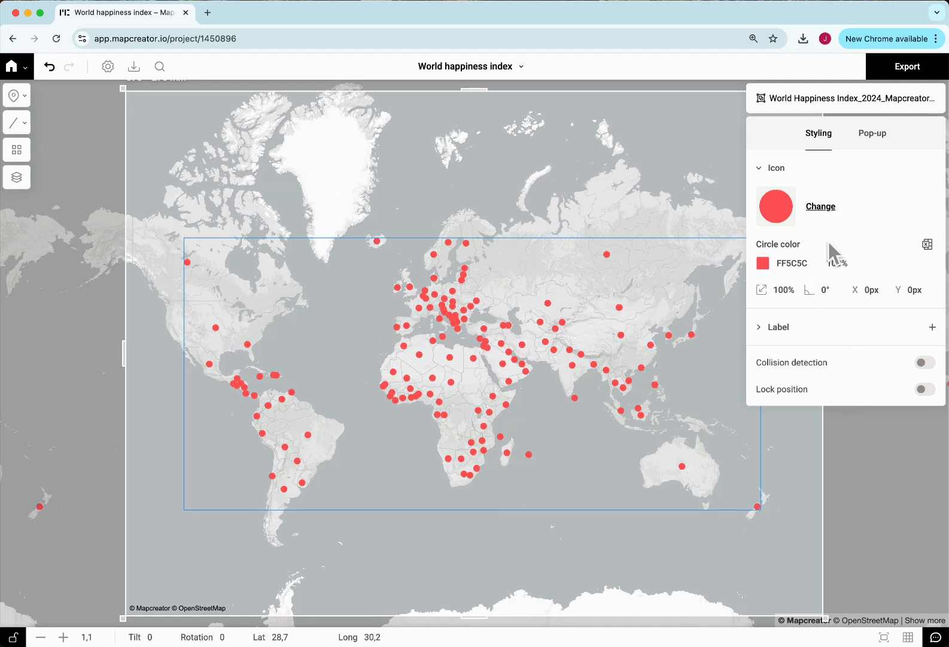
{"action": "left_click", "coordinate": [828, 209]}
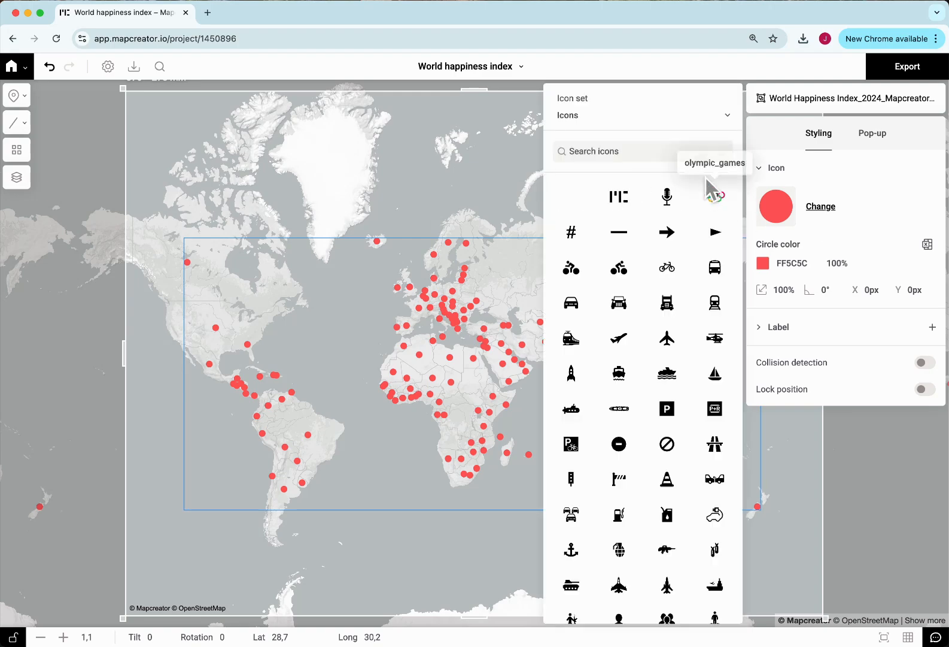
{"action": "left_click", "coordinate": [665, 117]}
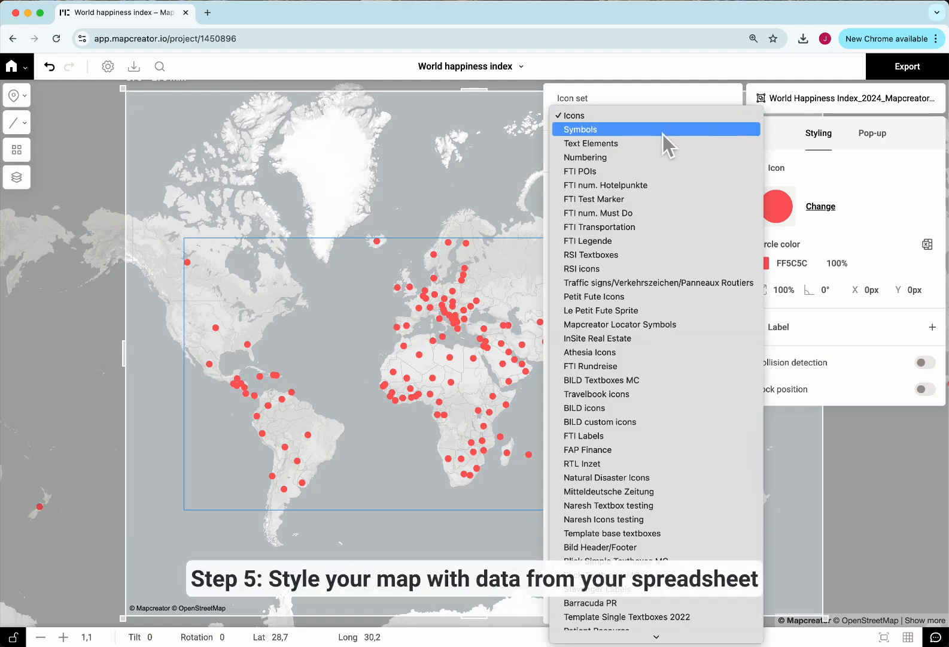
{"action": "left_click", "coordinate": [659, 157]}
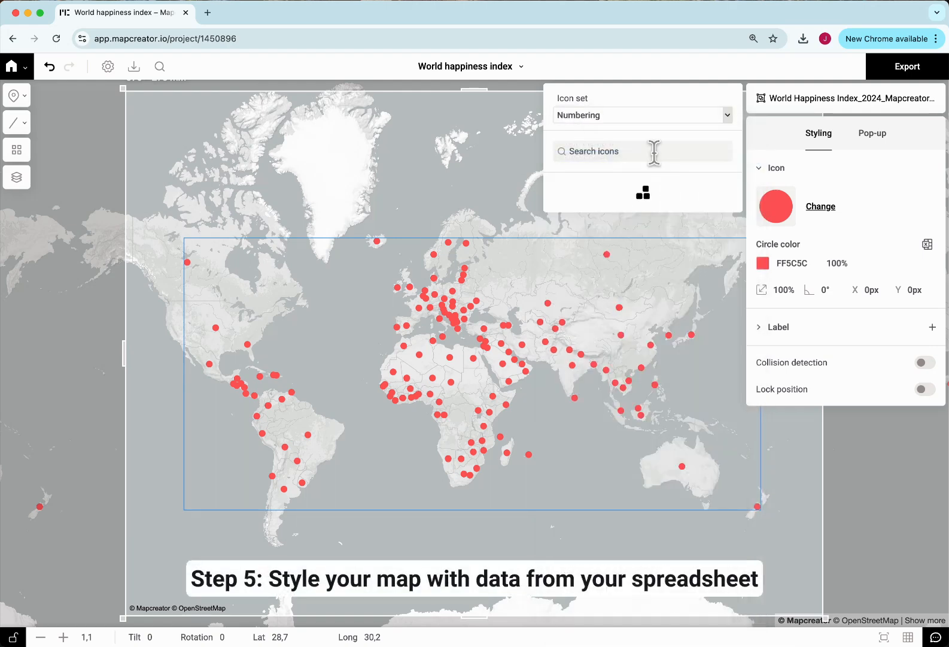
{"action": "left_click", "coordinate": [572, 197]}
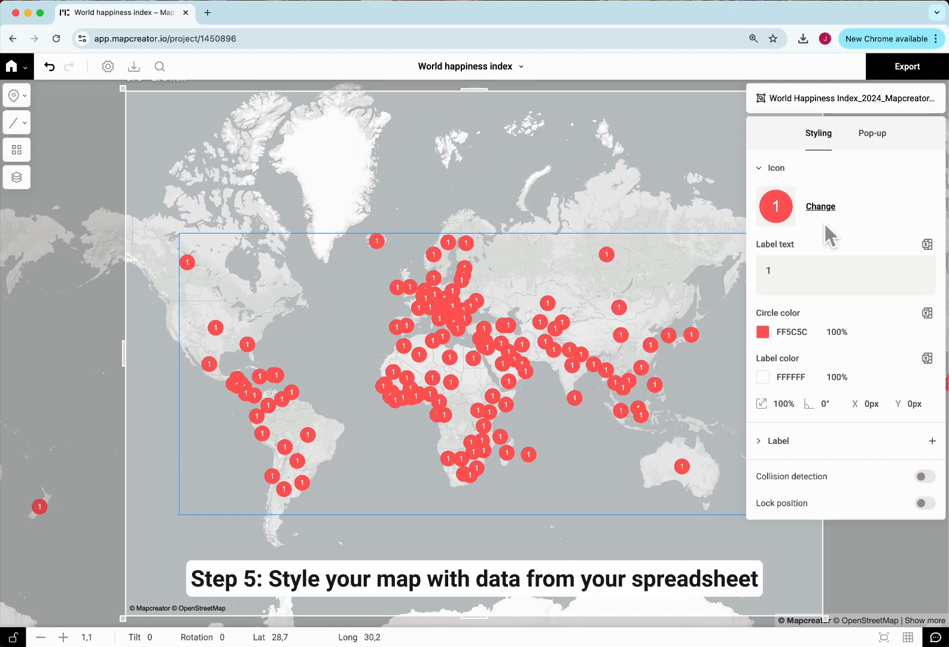
{"action": "left_click", "coordinate": [932, 248]}
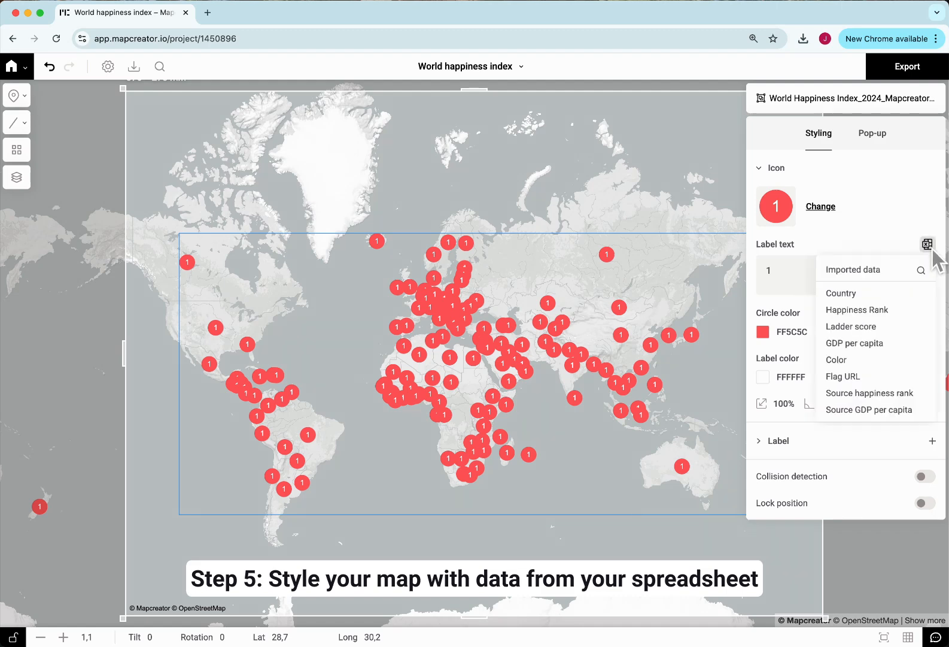
{"action": "left_click", "coordinate": [866, 310]}
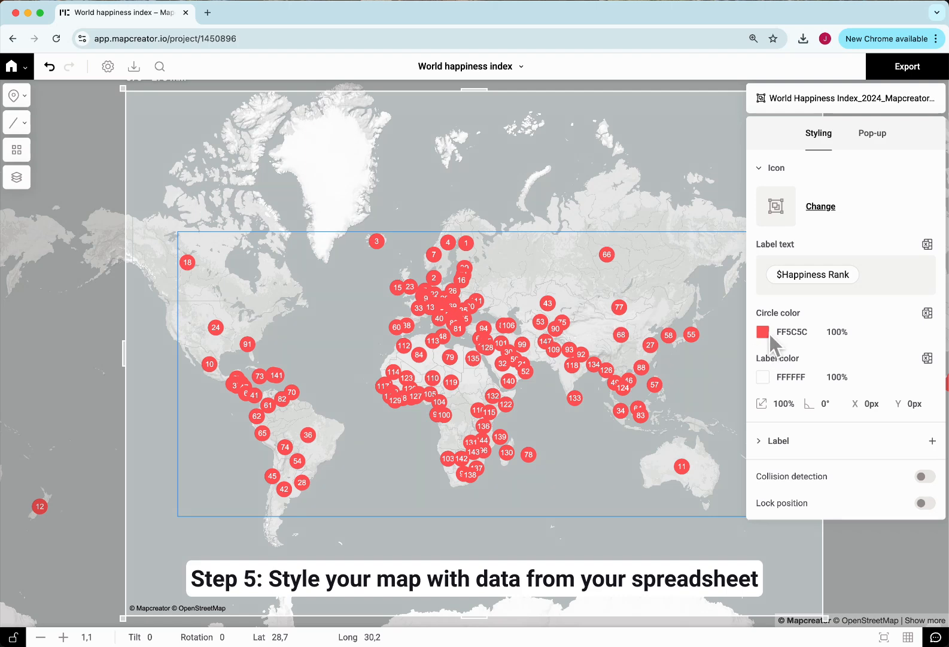
- Link the imported markers' circle color to the Color column and set the icon scale to 70%
{"action": "left_click", "coordinate": [931, 318]}
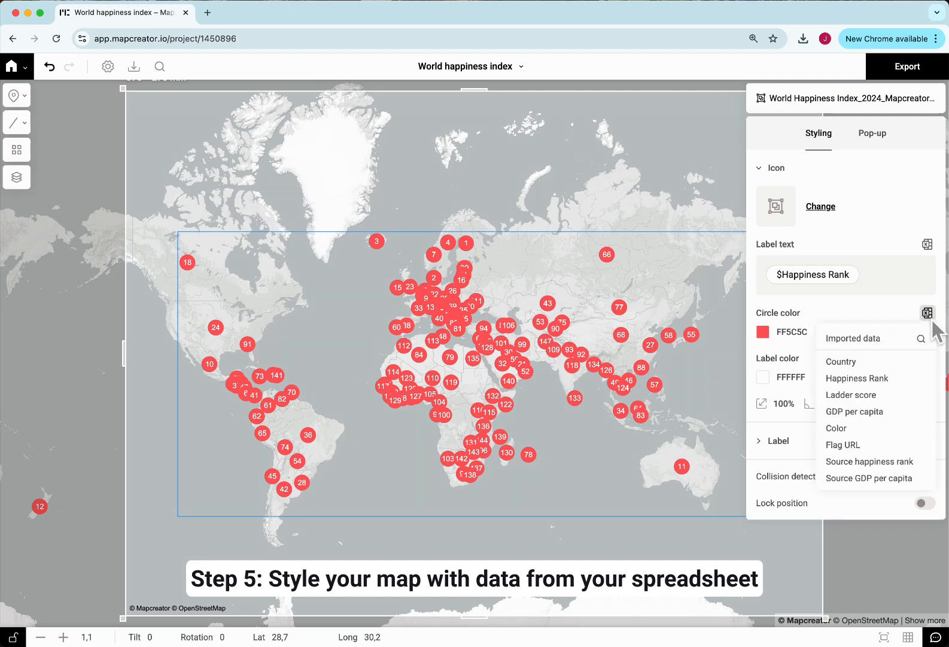
{"action": "left_click", "coordinate": [852, 427]}
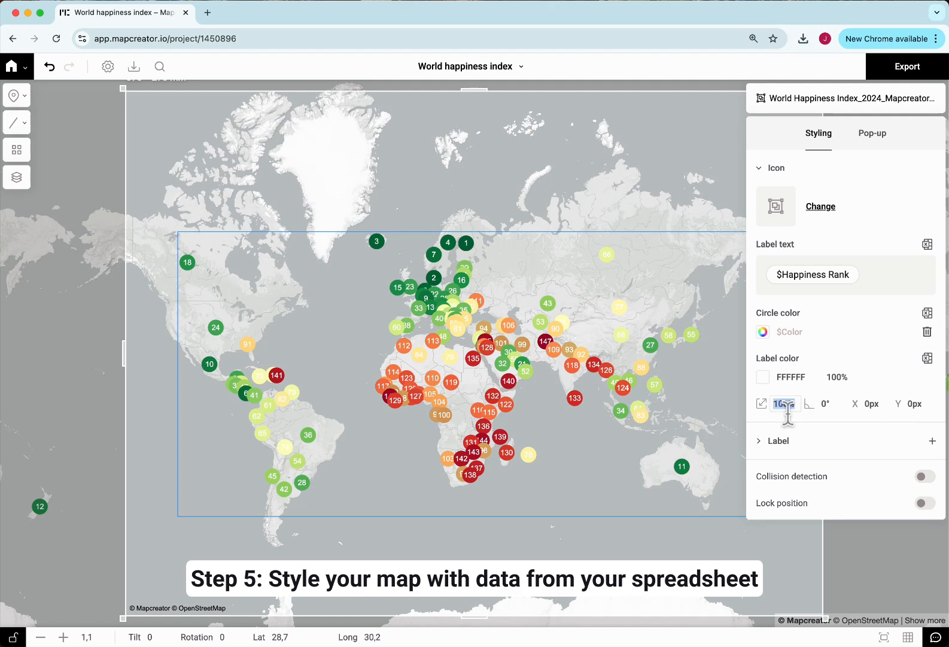
{"action": "type", "text": "70"}
{"action": "key", "text": "Return"}
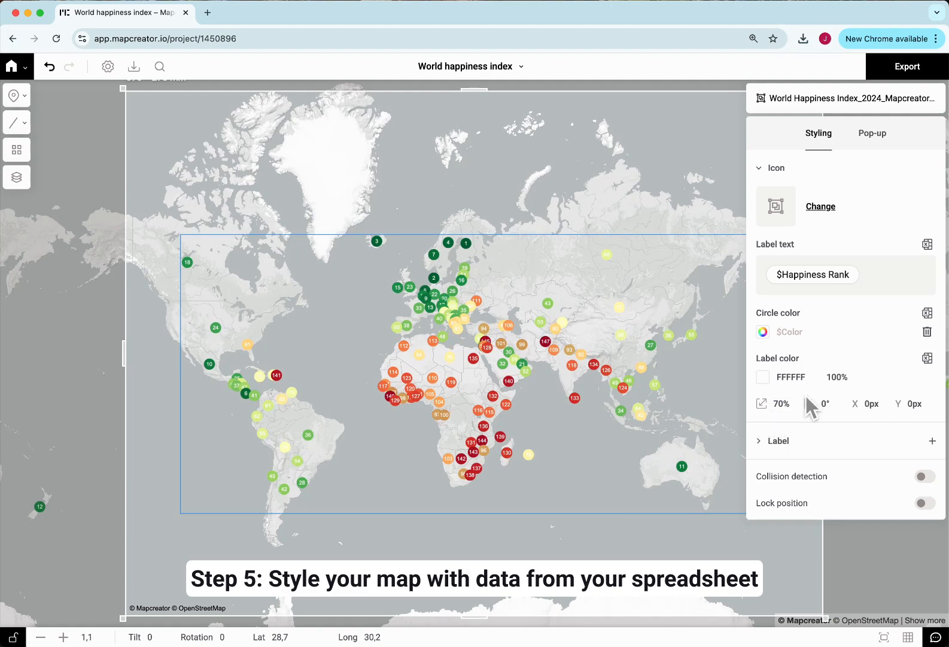
- Try the text "example" as the label of all imported markers, and clear it again
{"action": "left_click", "coordinate": [786, 443]}
{"action": "scroll", "coordinate": [798, 504], "scroll_direction": "down", "scroll_amount": 2}
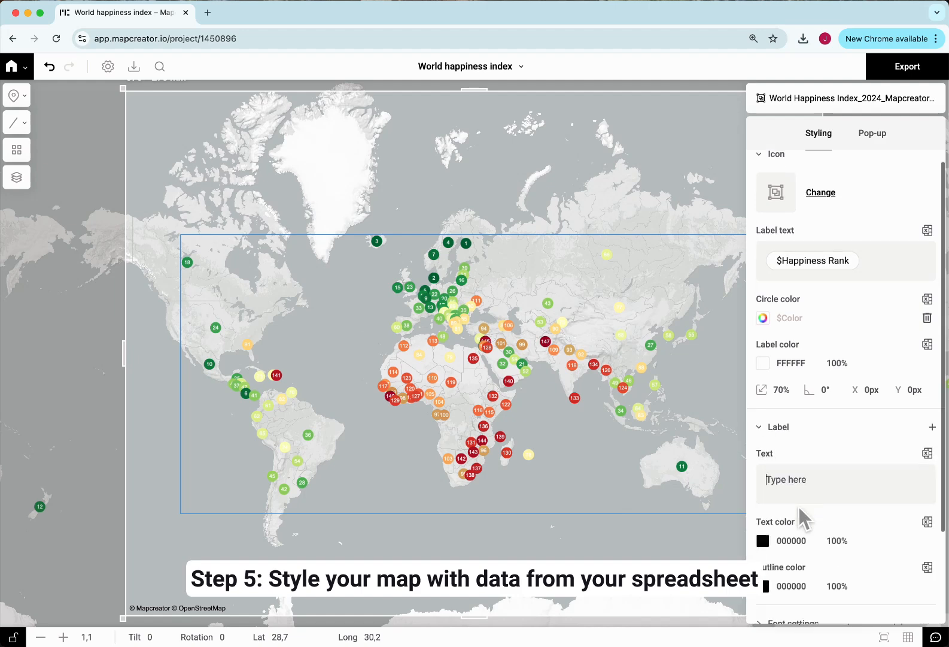
{"action": "left_click", "coordinate": [804, 476]}
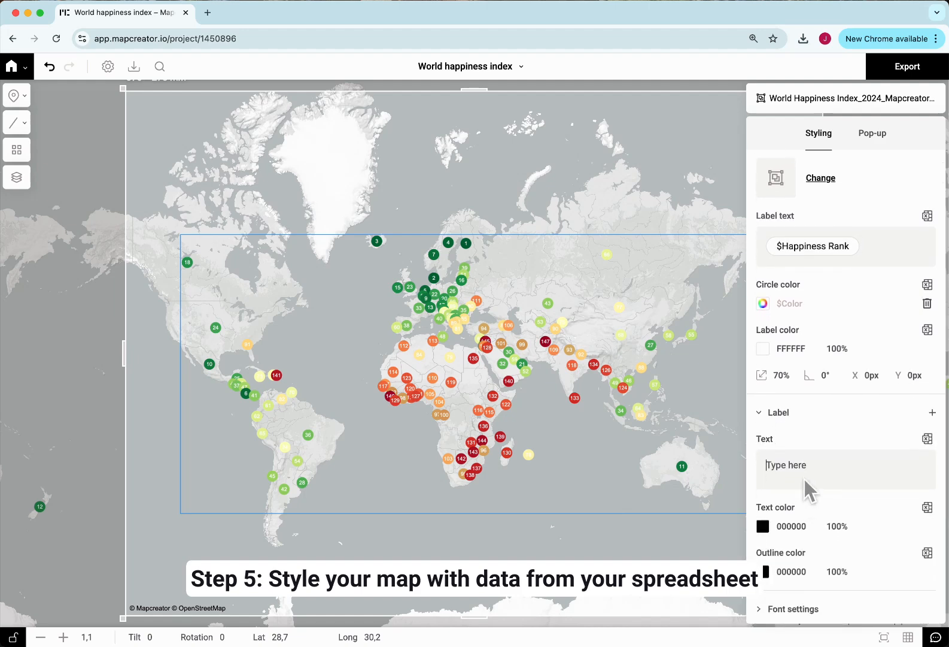
{"action": "type", "text": "example"}
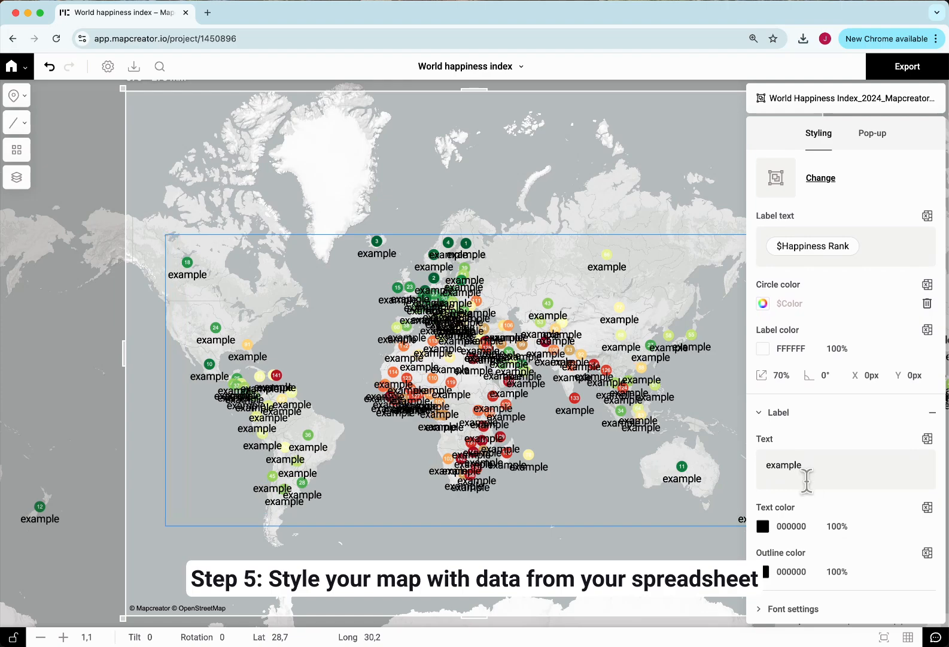
{"action": "key", "text": "BackSpace"}
{"action": "key", "text": "BackSpace"}
{"action": "key", "text": "BackSpace"}
{"action": "key", "text": "BackSpace"}
{"action": "key", "text": "BackSpace"}
{"action": "key", "text": "BackSpace"}
{"action": "key", "text": "BackSpace"}
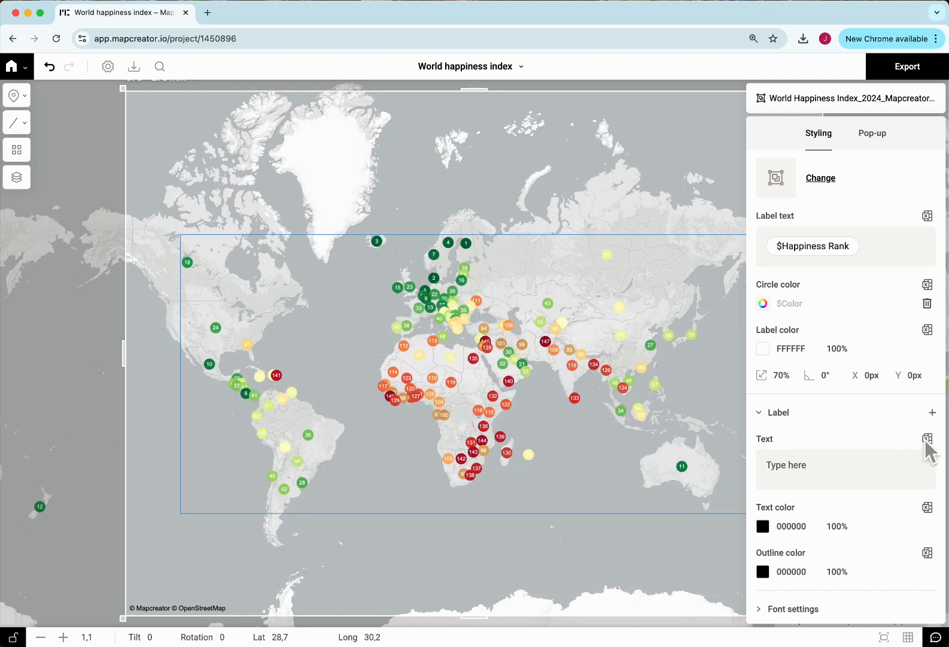
- Try linking the marker labels' text to the Country column, undo the link, and collapse the label settings
{"action": "left_click", "coordinate": [926, 439]}
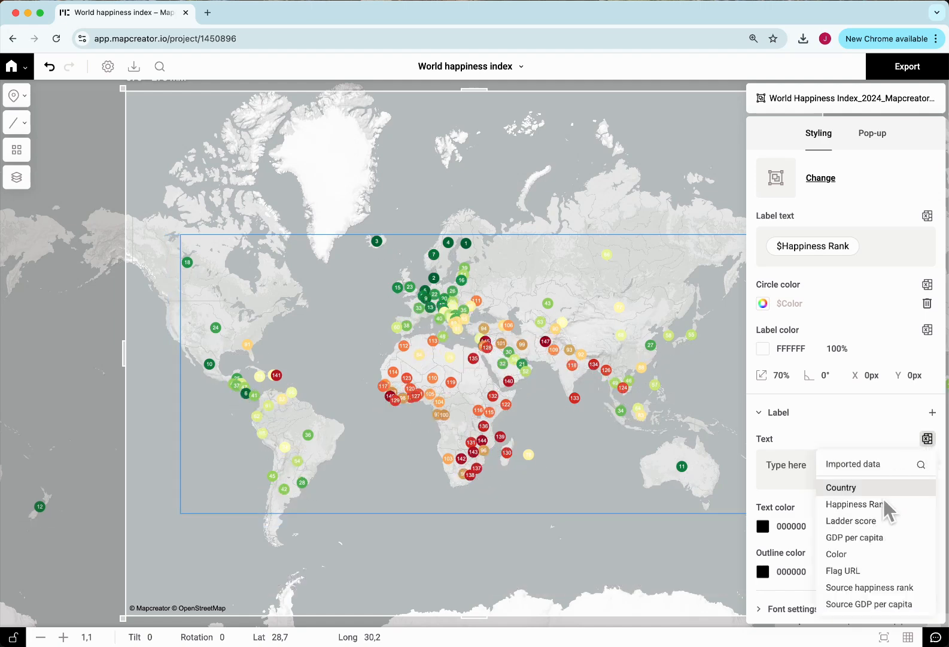
{"action": "key", "text": "Return"}
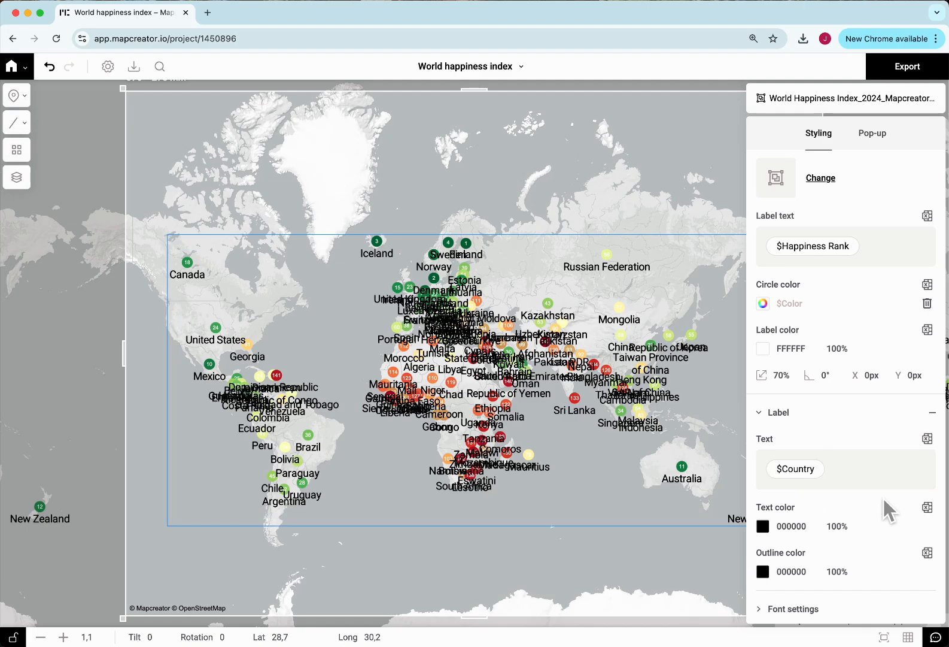
{"action": "left_click_drag", "start_coordinate": [837, 474], "coordinate": [772, 471]}
{"action": "left_click", "coordinate": [846, 474]}
{"action": "key", "text": "super+z"}
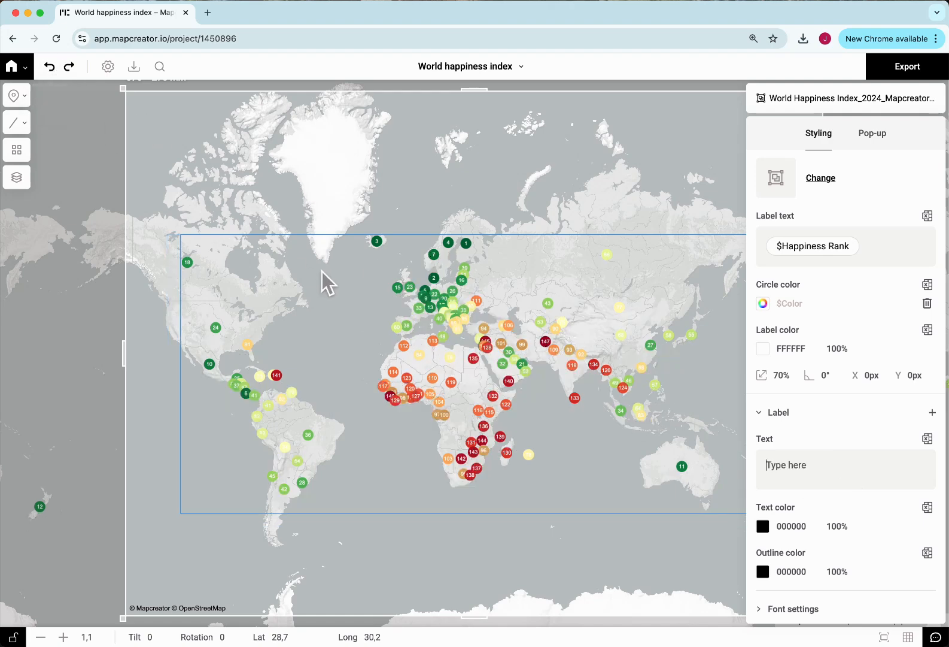
{"action": "left_click", "coordinate": [764, 418]}
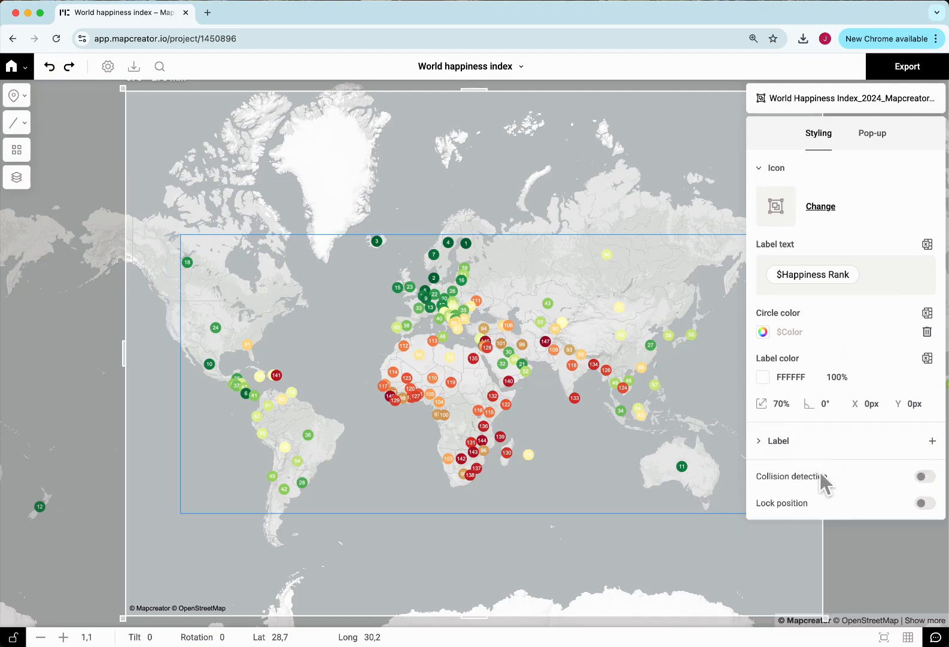
- Try collision detection on the imported markers at different zoom levels, and switch it off again
{"action": "left_click", "coordinate": [928, 478]}
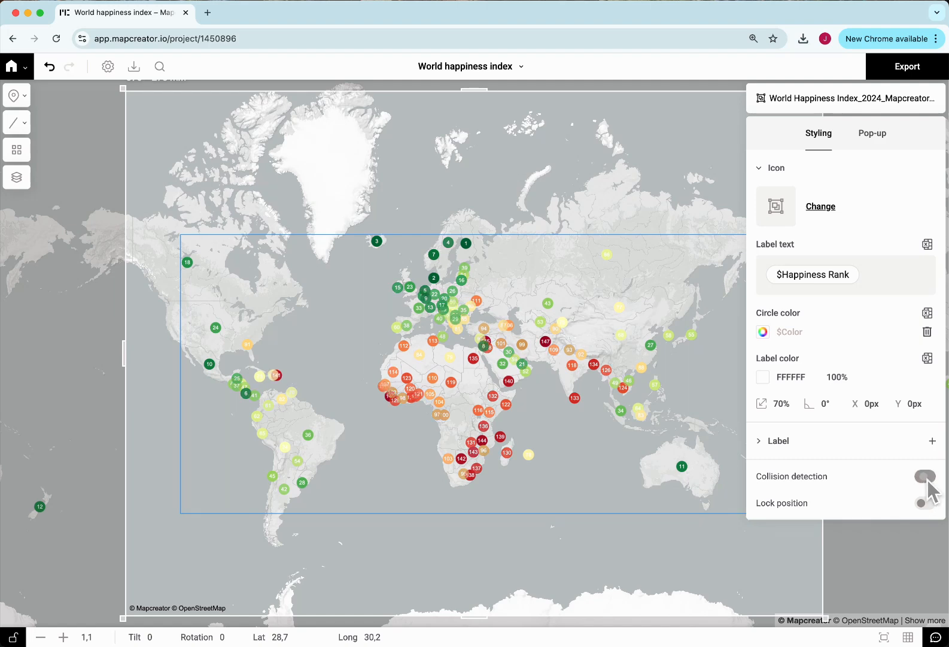
{"action": "left_click", "coordinate": [928, 480]}
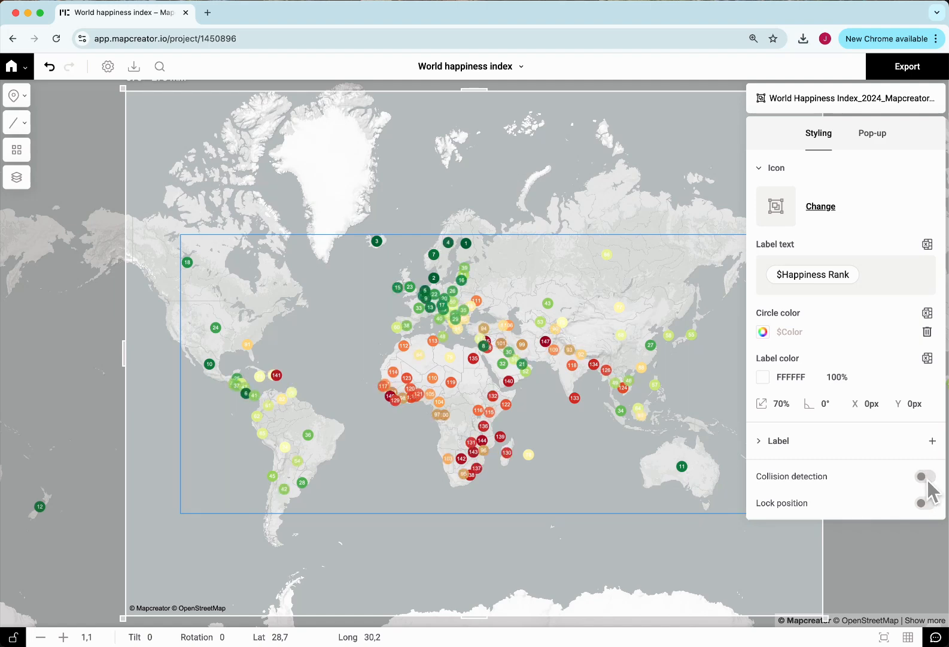
{"action": "left_click", "coordinate": [928, 479]}
{"action": "scroll", "coordinate": [462, 277], "scroll_direction": "up", "scroll_amount": 3}
{"action": "scroll", "coordinate": [462, 277], "scroll_direction": "up", "scroll_amount": 3}
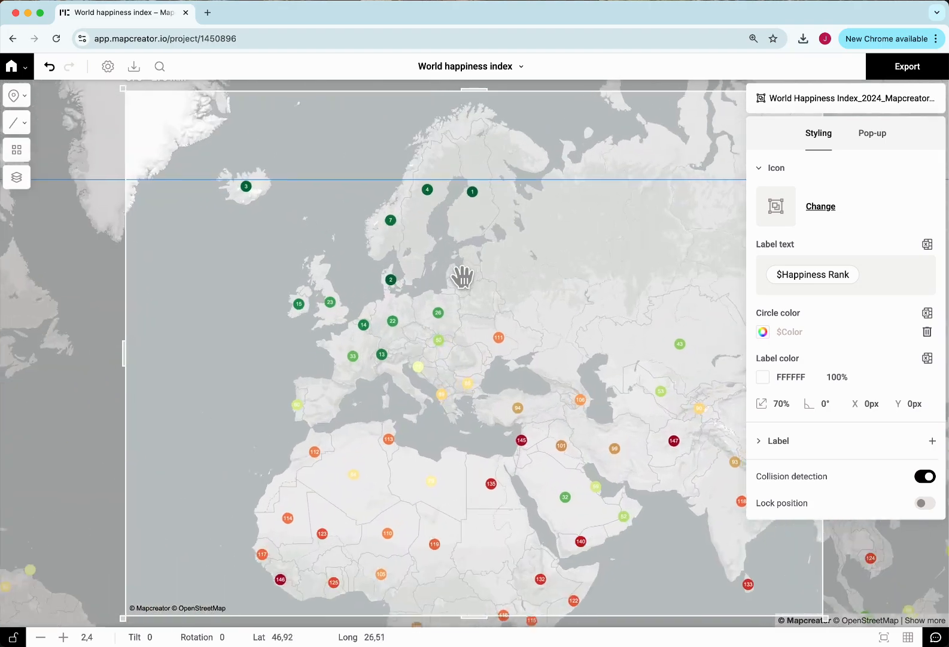
{"action": "scroll", "coordinate": [463, 277], "scroll_direction": "down", "scroll_amount": 4}
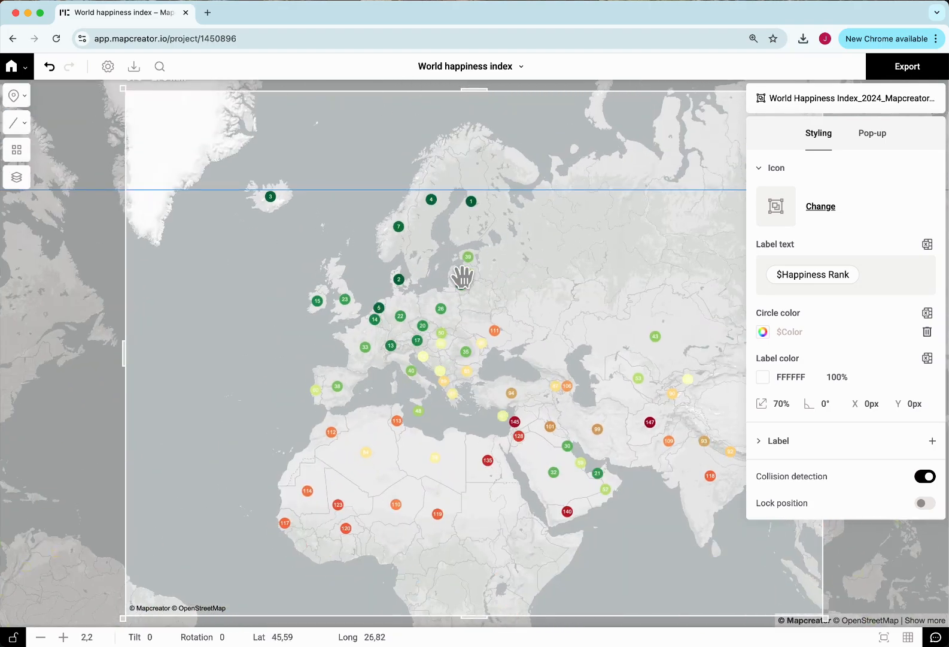
{"action": "scroll", "coordinate": [462, 277], "scroll_direction": "down", "scroll_amount": 1}
{"action": "scroll", "coordinate": [462, 277], "scroll_direction": "up", "scroll_amount": 1}
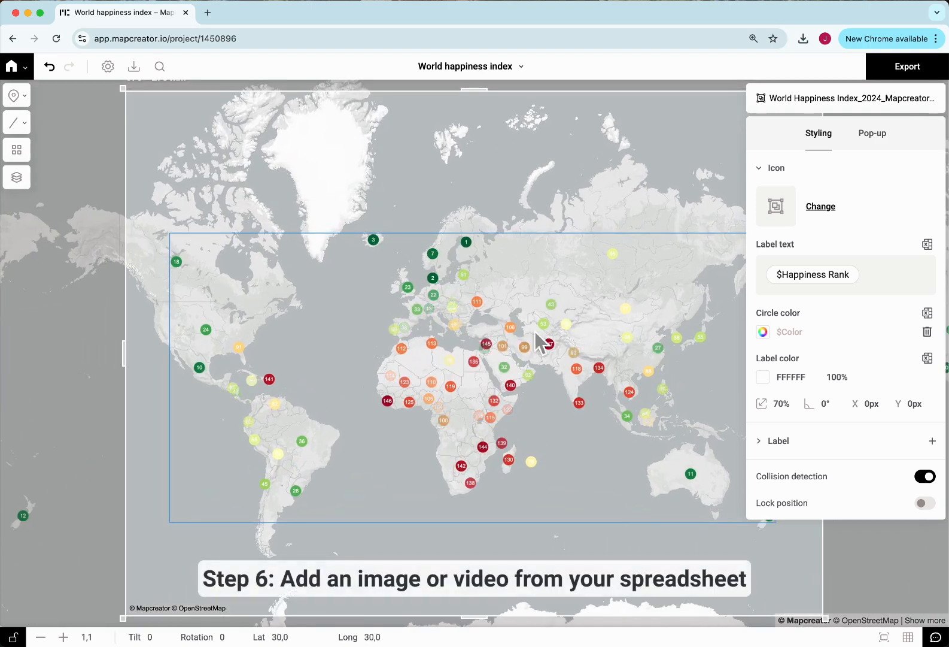
{"action": "left_click", "coordinate": [926, 477]}
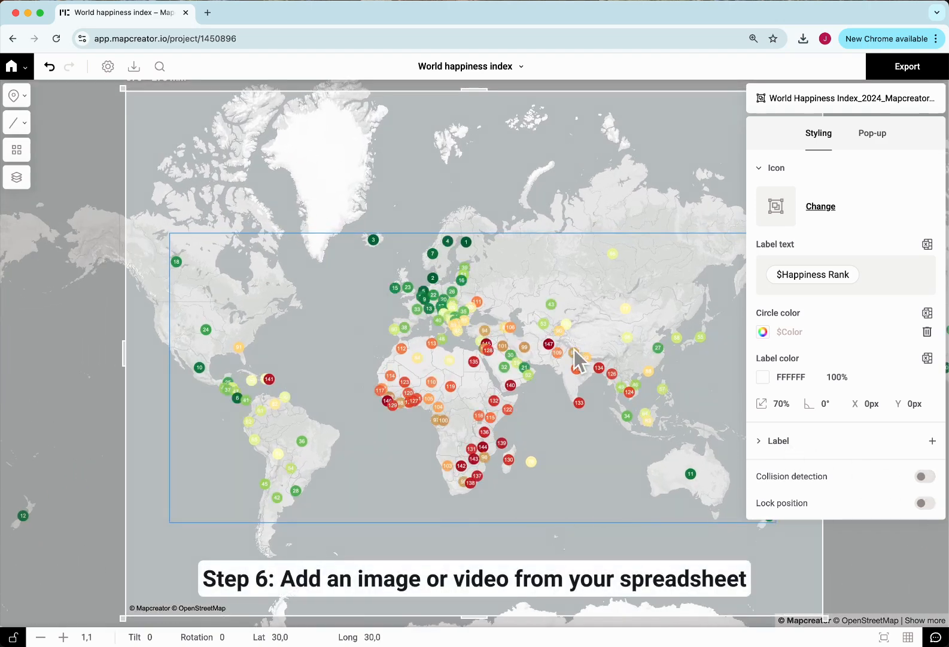
- Add a header image to the markers' pop-up with its image source linked to the Flag URL column
{"action": "left_click", "coordinate": [873, 132]}
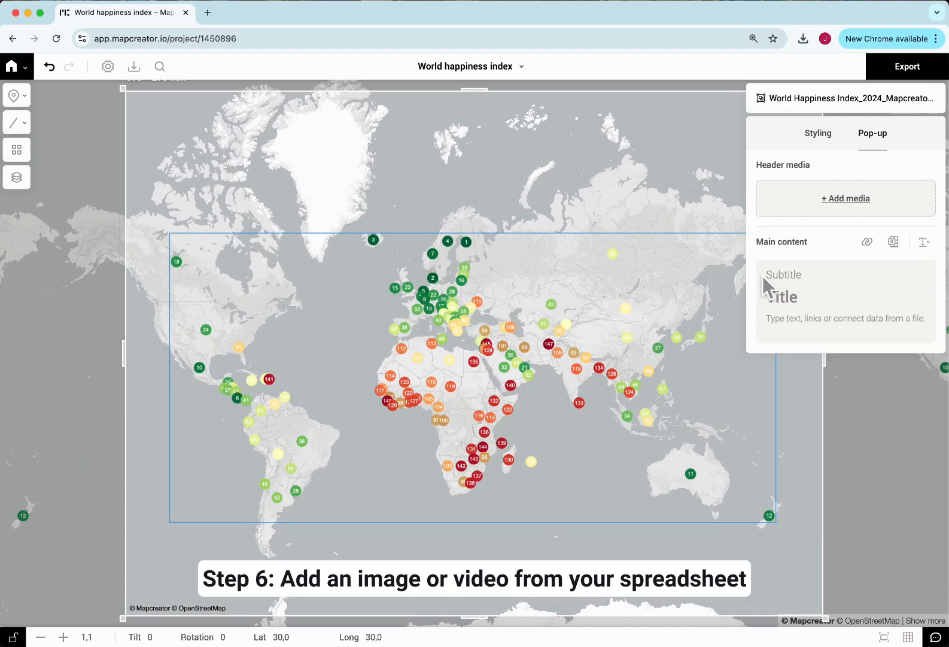
{"action": "left_click", "coordinate": [849, 200]}
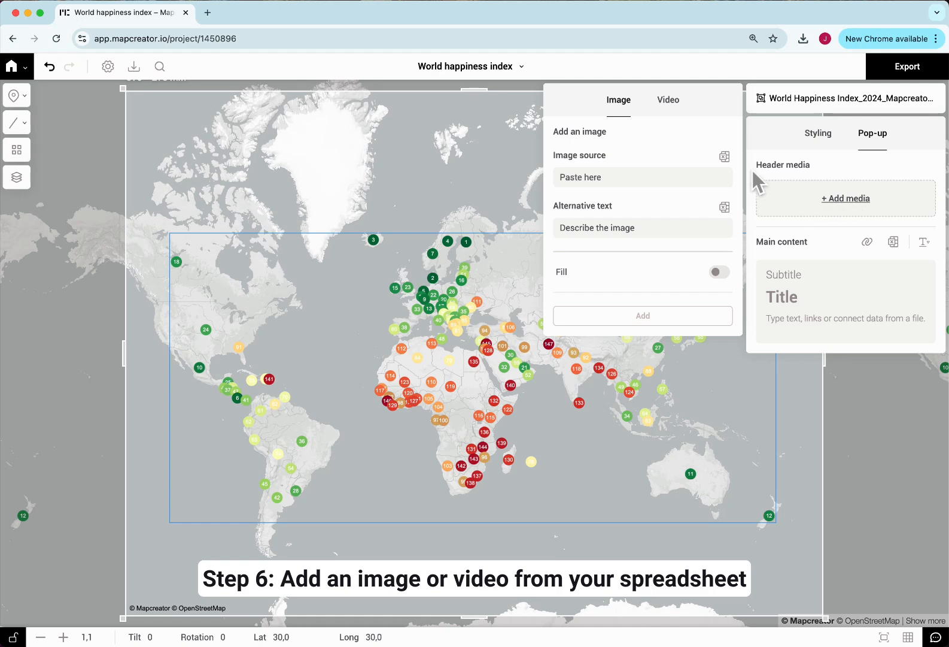
{"action": "left_click", "coordinate": [731, 160]}
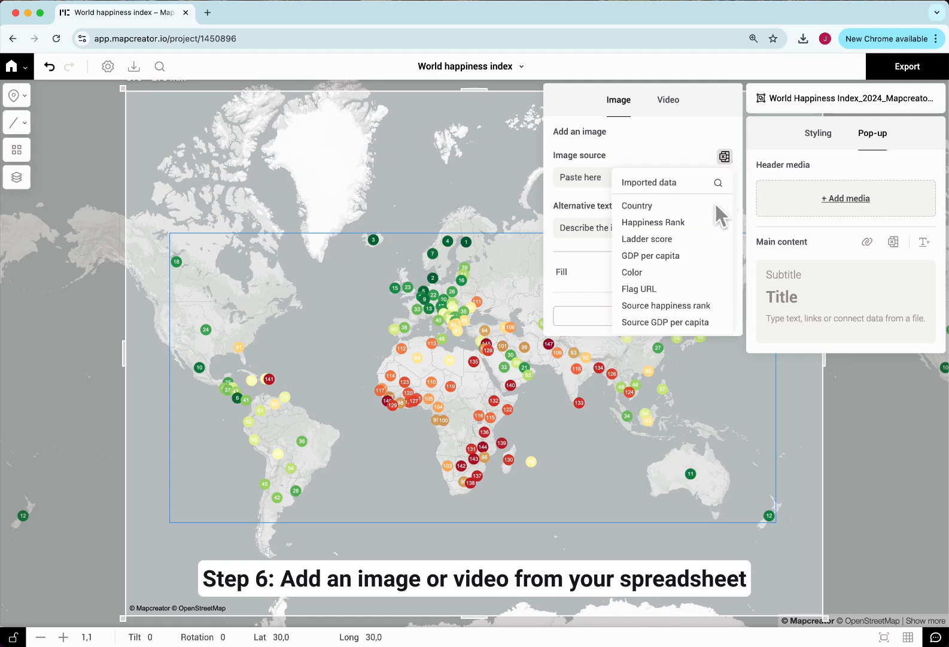
{"action": "left_click", "coordinate": [663, 291]}
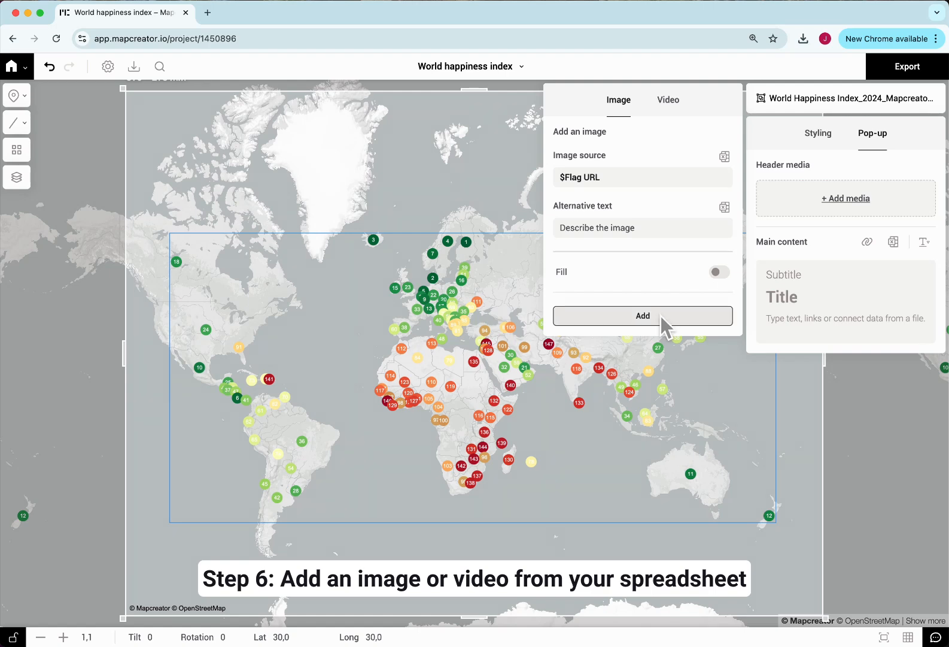
{"action": "left_click", "coordinate": [643, 315]}
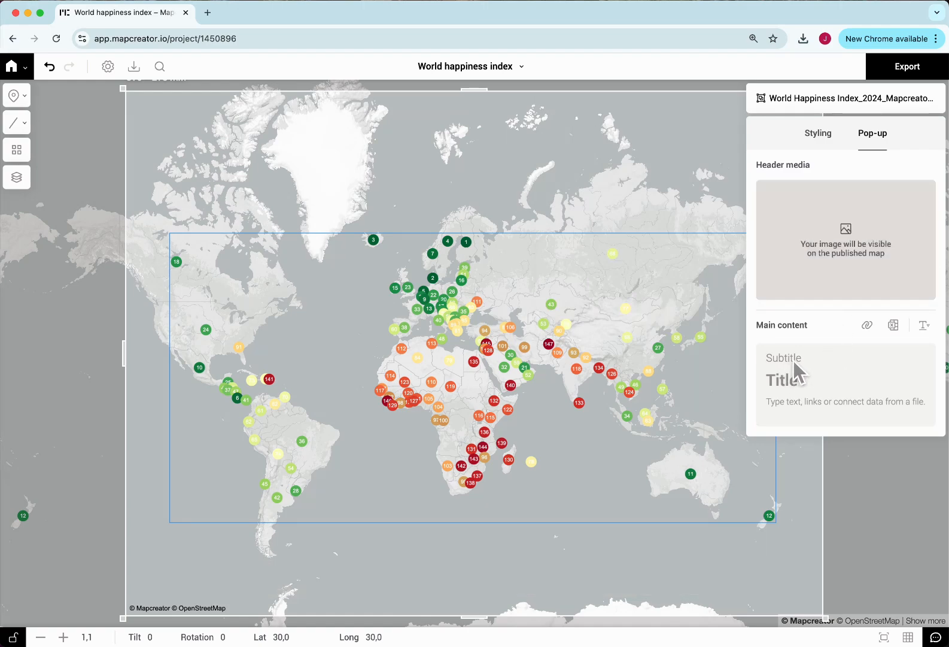
- Fill the pop-up's main content with the linked $Country and a second line reading "Ranks $Happiness Rank in happiness"
{"action": "left_click", "coordinate": [901, 324]}
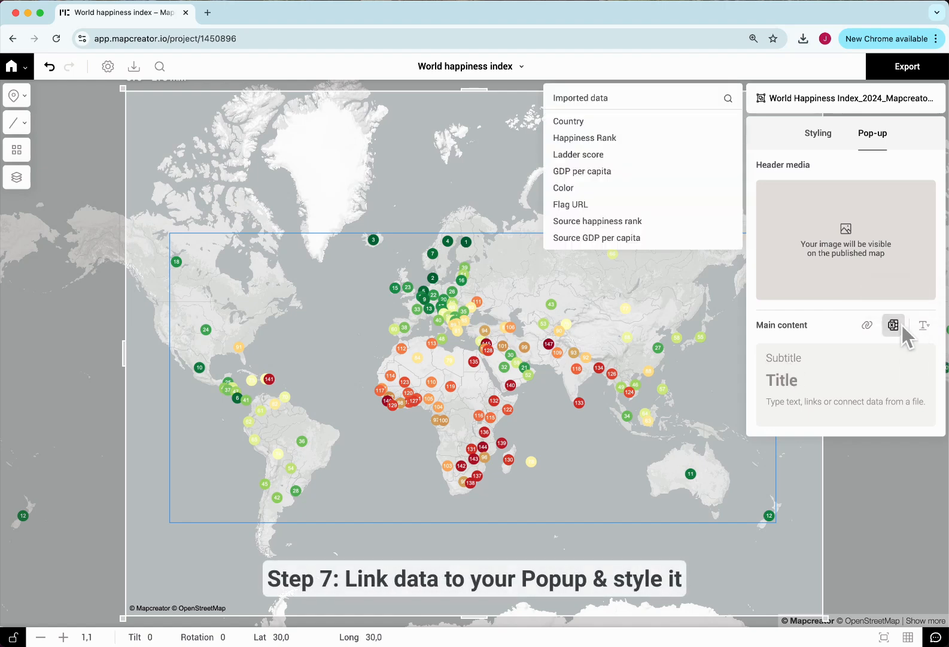
{"action": "left_click", "coordinate": [790, 358]}
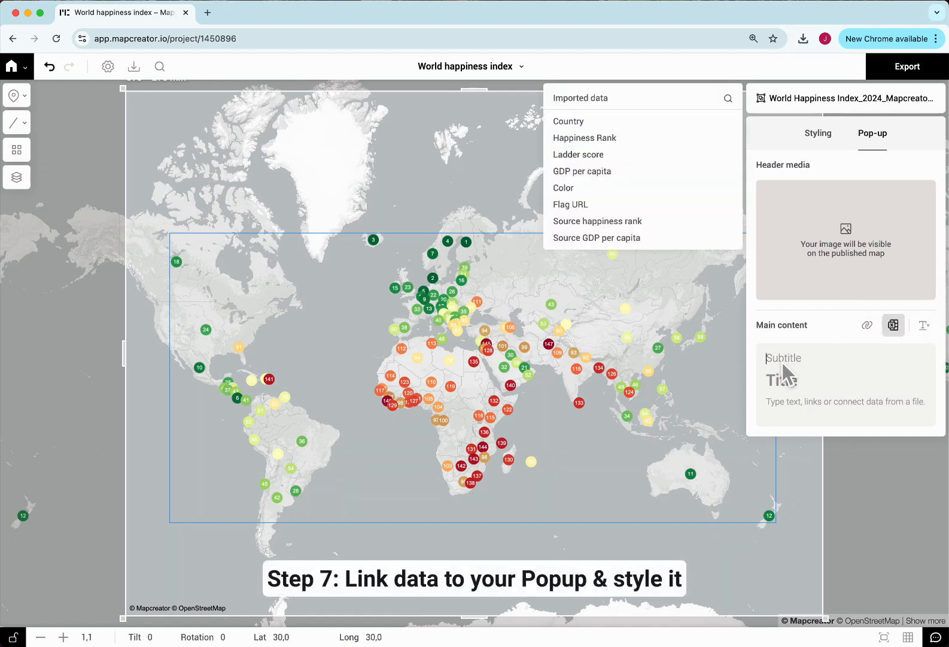
{"action": "type", "text": "$"}
{"action": "left_click", "coordinate": [803, 384]}
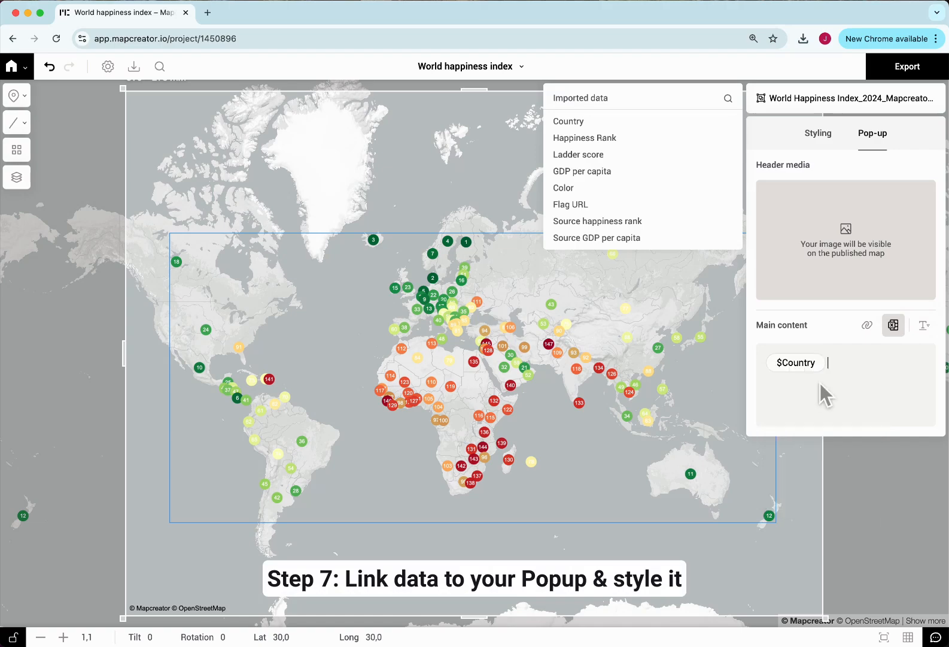
{"action": "type", "text": "Ranks $"}
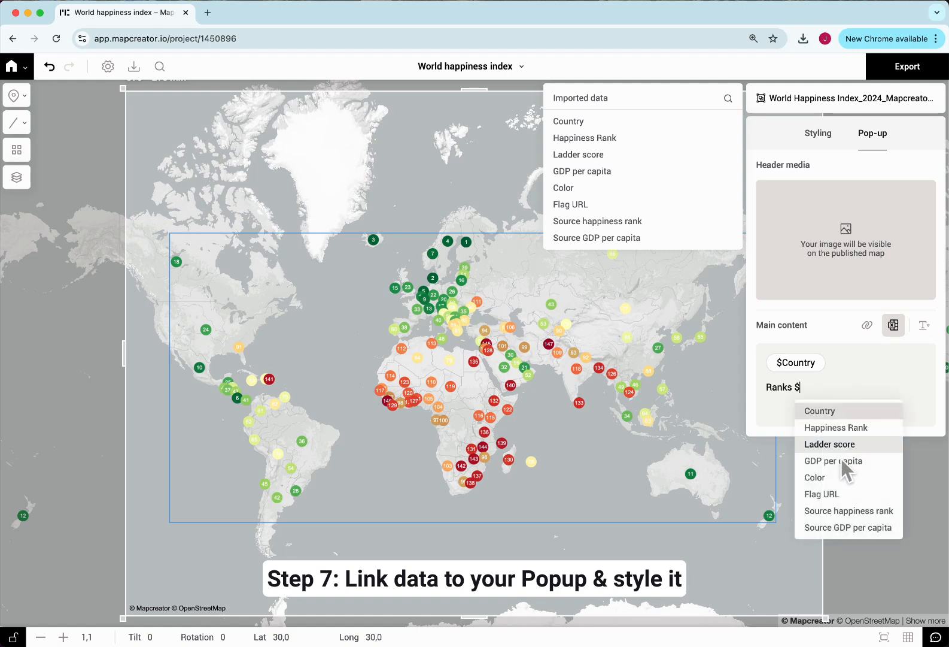
{"action": "left_click", "coordinate": [855, 435]}
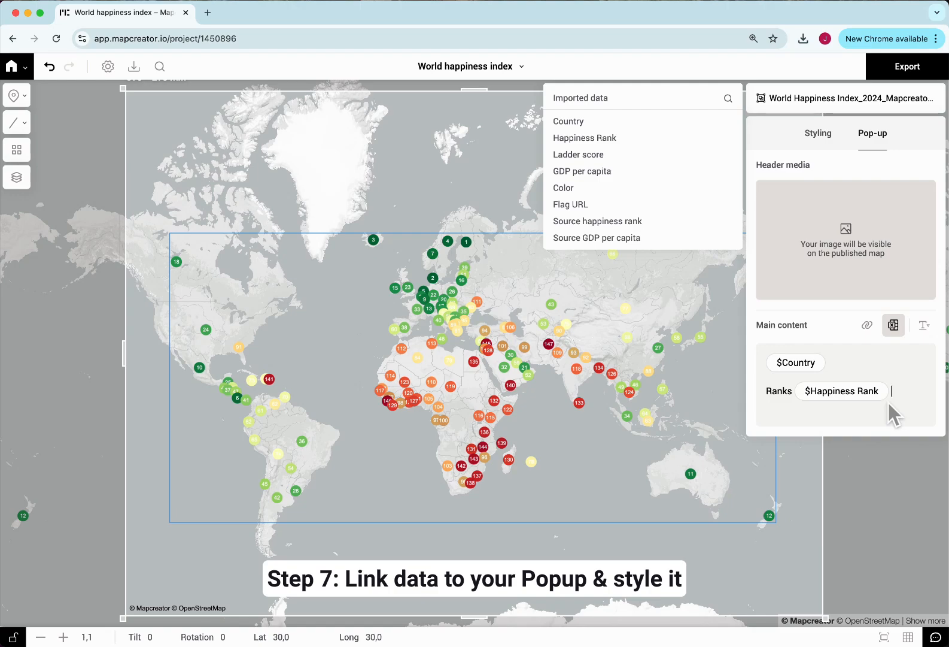
{"action": "type", "text": "in happiness"}
- Add the lines "Score: $Ladder score" and "GDP per capita: $GDP per capita" to the pop-up content, linking both values to their columns
{"action": "key", "text": "Return"}
{"action": "type", "text": "Score: "}
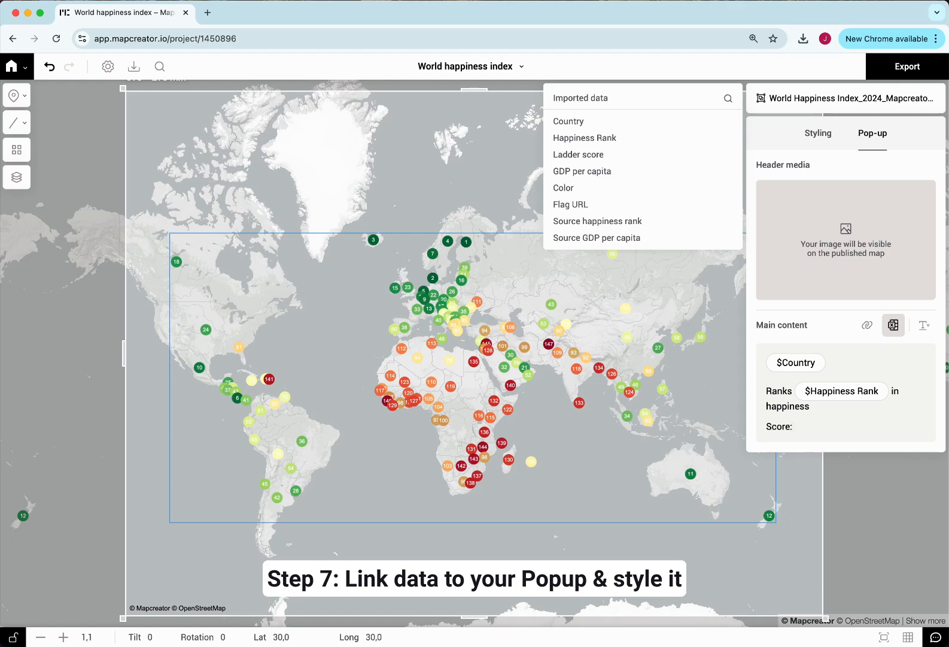
{"action": "type", "text": "$"}
{"action": "left_click", "coordinate": [854, 488]}
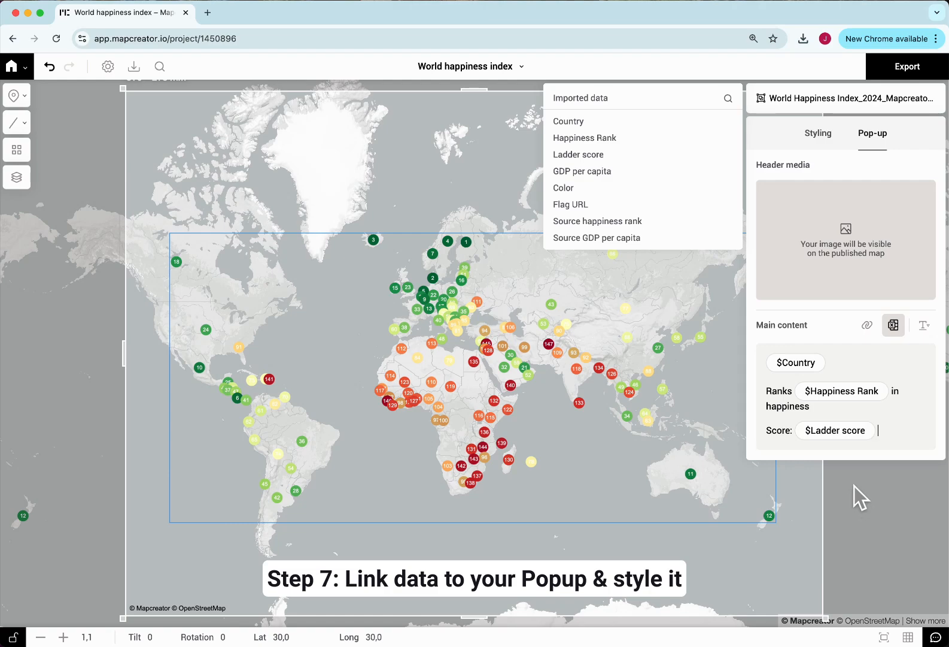
{"action": "key", "text": "Return"}
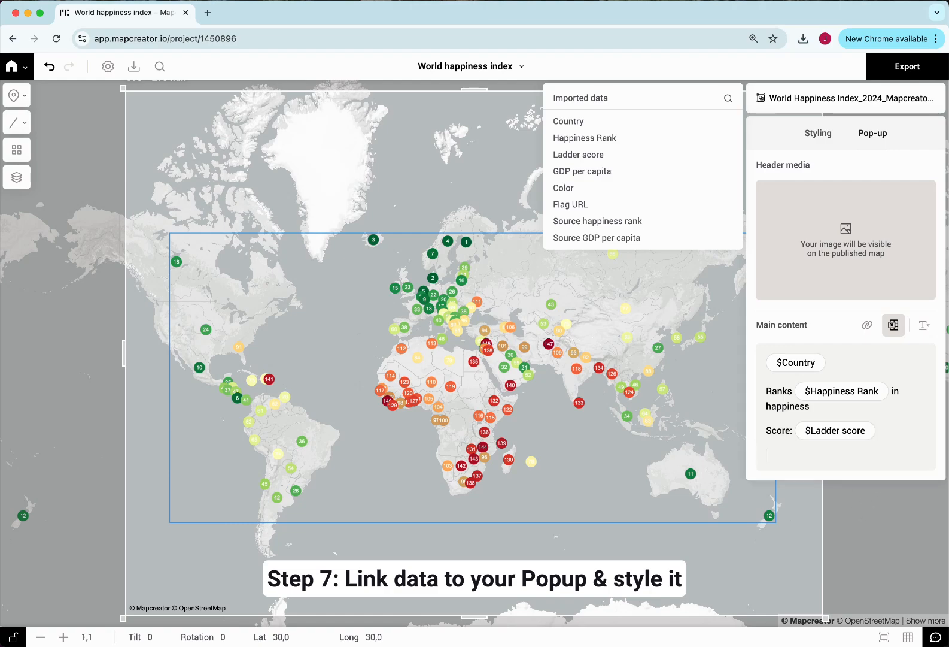
{"action": "type", "text": "GDP per capita: $"}
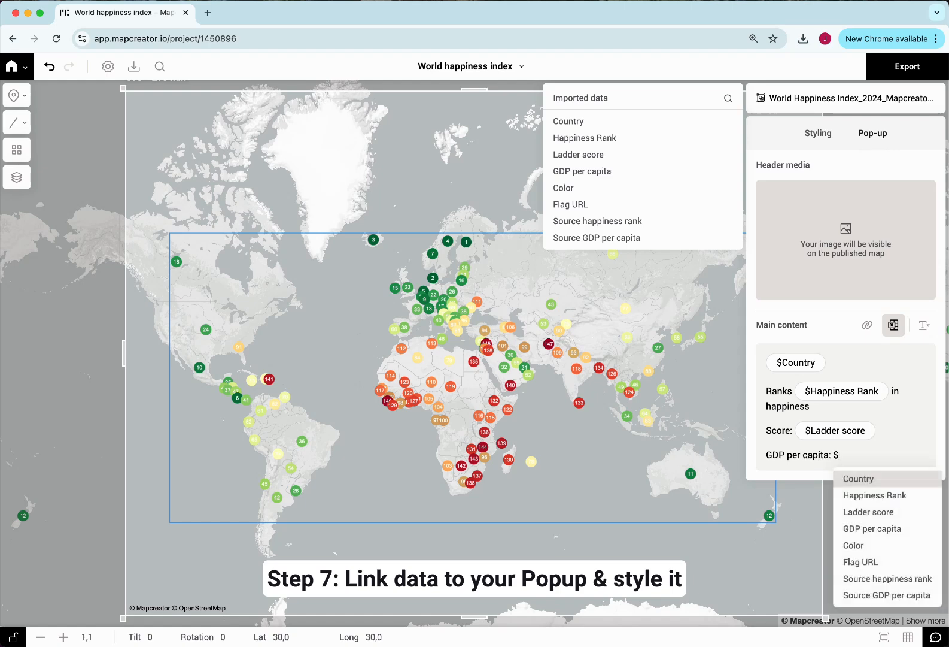
{"action": "left_click", "coordinate": [880, 529]}
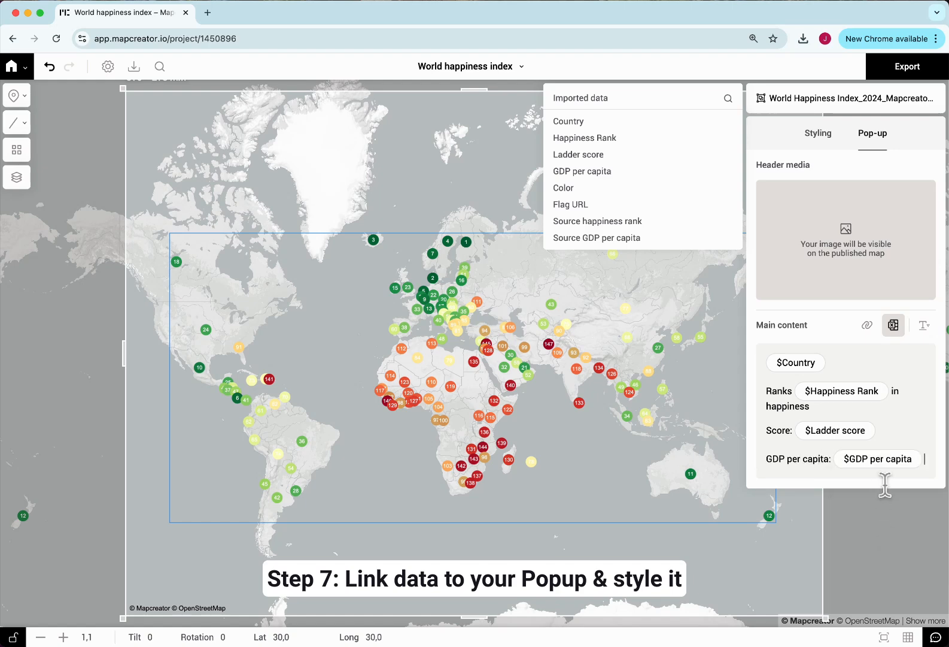
- Format the $Country line of the pop-up content as an H1 heading
{"action": "left_click", "coordinate": [931, 327]}
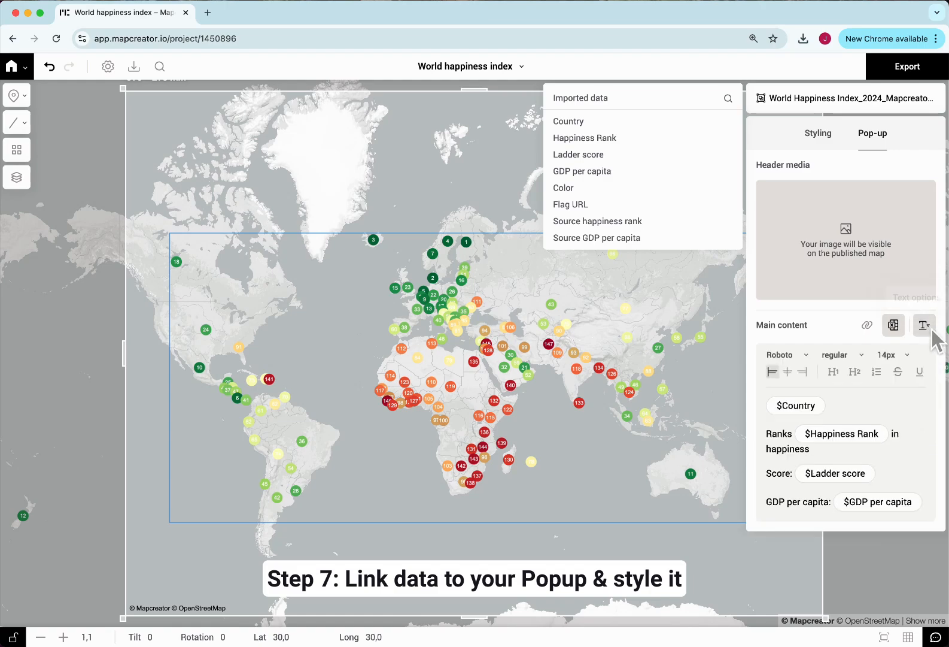
{"action": "double_click", "coordinate": [830, 410]}
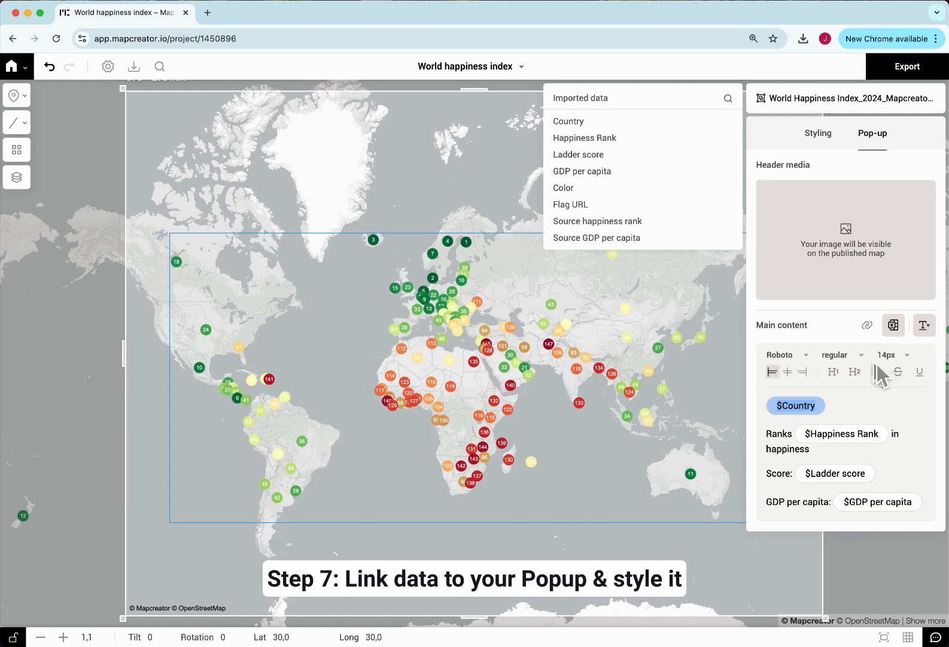
{"action": "left_click", "coordinate": [849, 355]}
{"action": "left_click", "coordinate": [852, 356]}
{"action": "left_click", "coordinate": [836, 371]}
- Format the "Ranks $Happiness Rank in happiness" line of the pop-up content as an H2 heading
{"action": "double_click", "coordinate": [845, 442]}
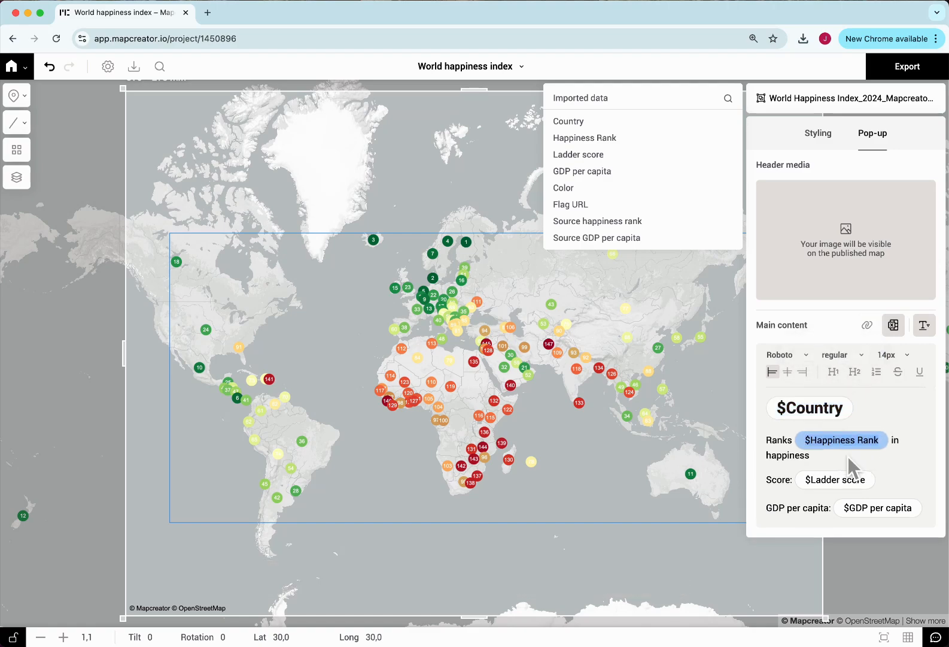
{"action": "left_click_drag", "start_coordinate": [856, 459], "coordinate": [767, 445]}
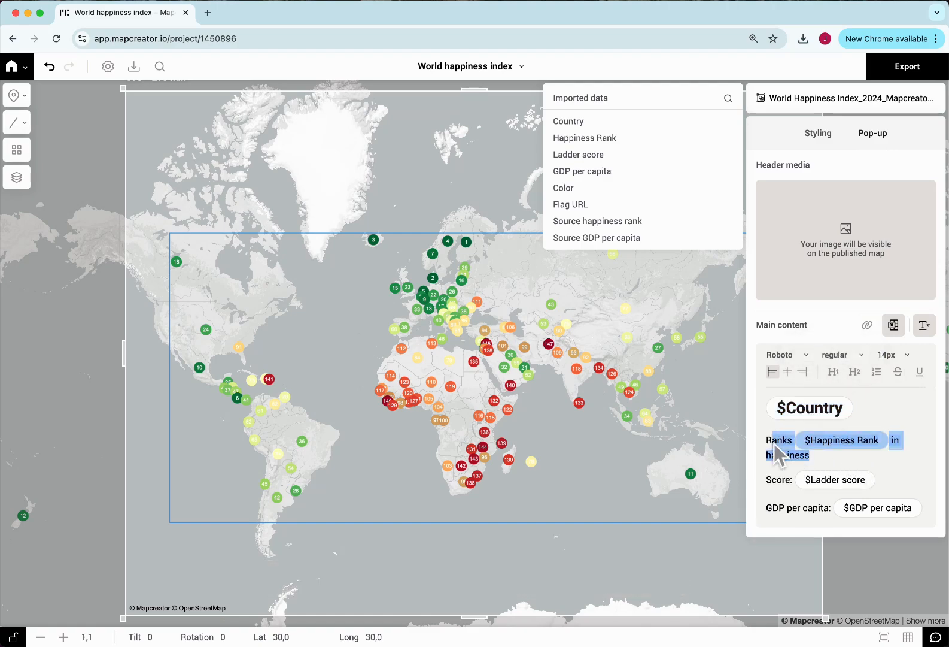
{"action": "left_click", "coordinate": [858, 375]}
{"action": "left_click", "coordinate": [868, 463]}
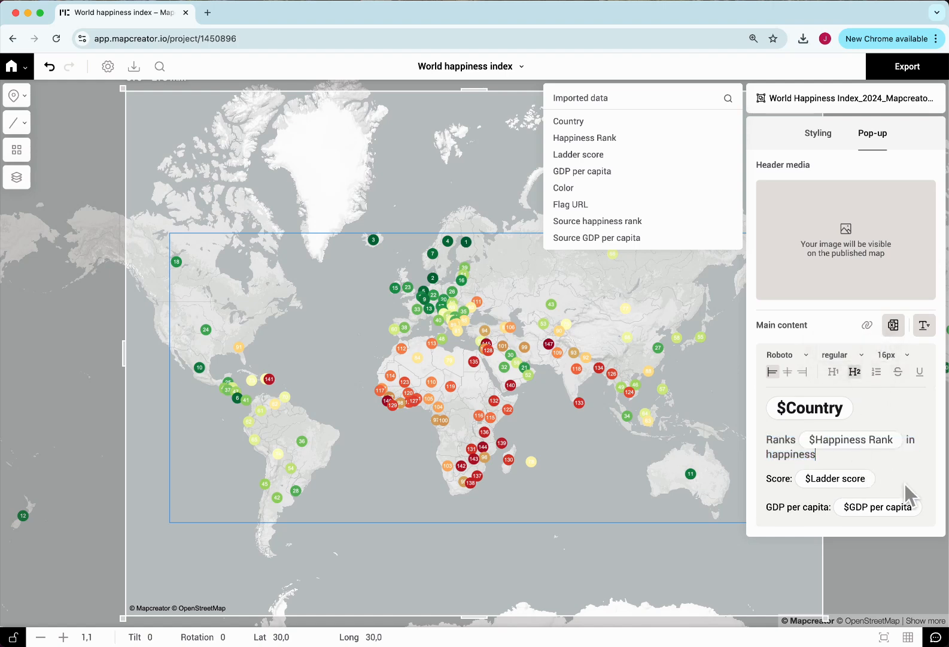
- Set the Score and GDP per capita lines of the pop-up content to the regular italic font style
{"action": "left_click_drag", "start_coordinate": [926, 513], "coordinate": [773, 492]}
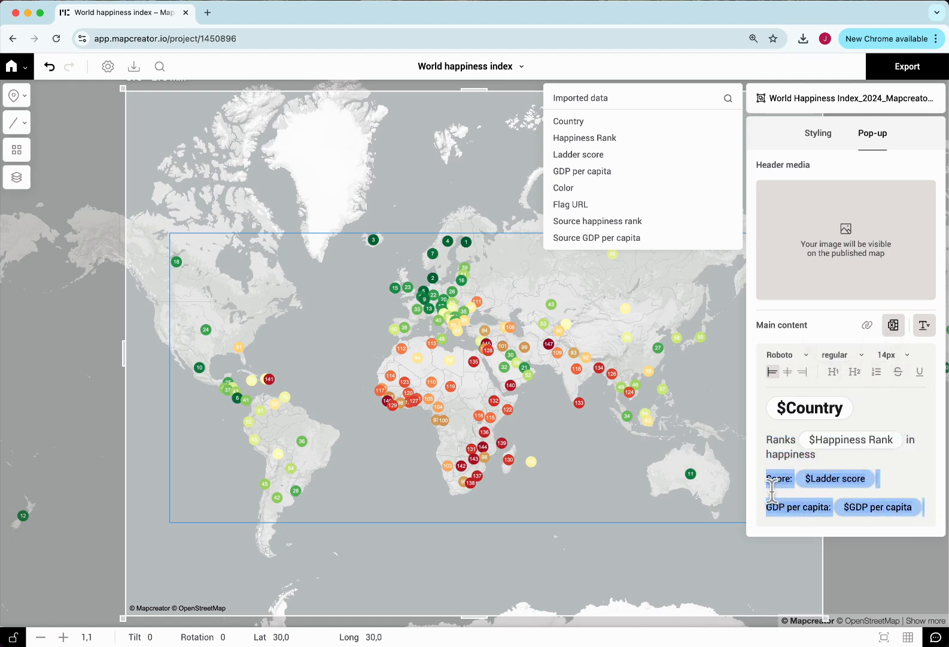
{"action": "left_click", "coordinate": [858, 357]}
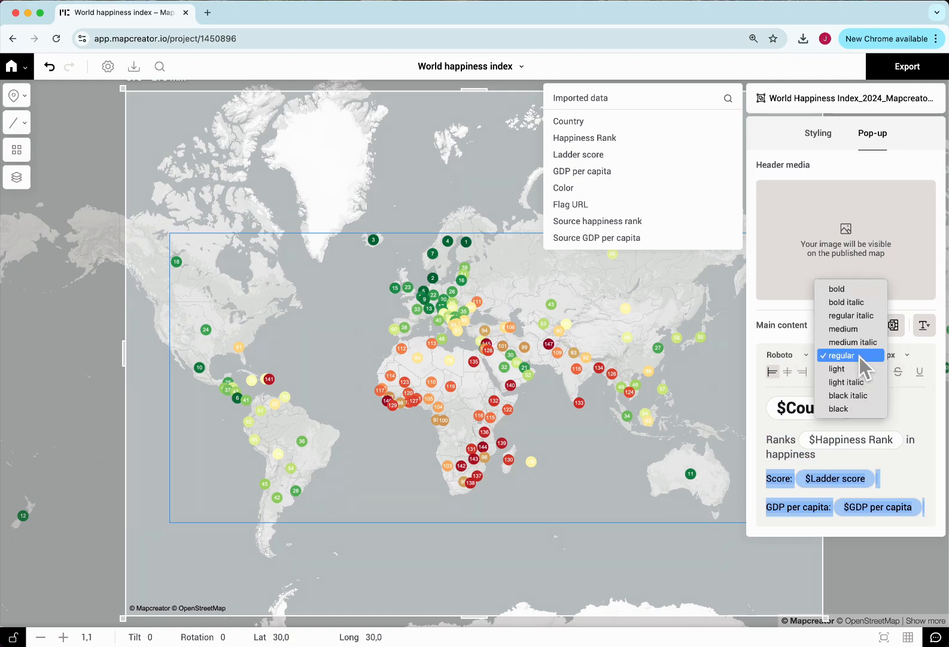
{"action": "left_click", "coordinate": [864, 318]}
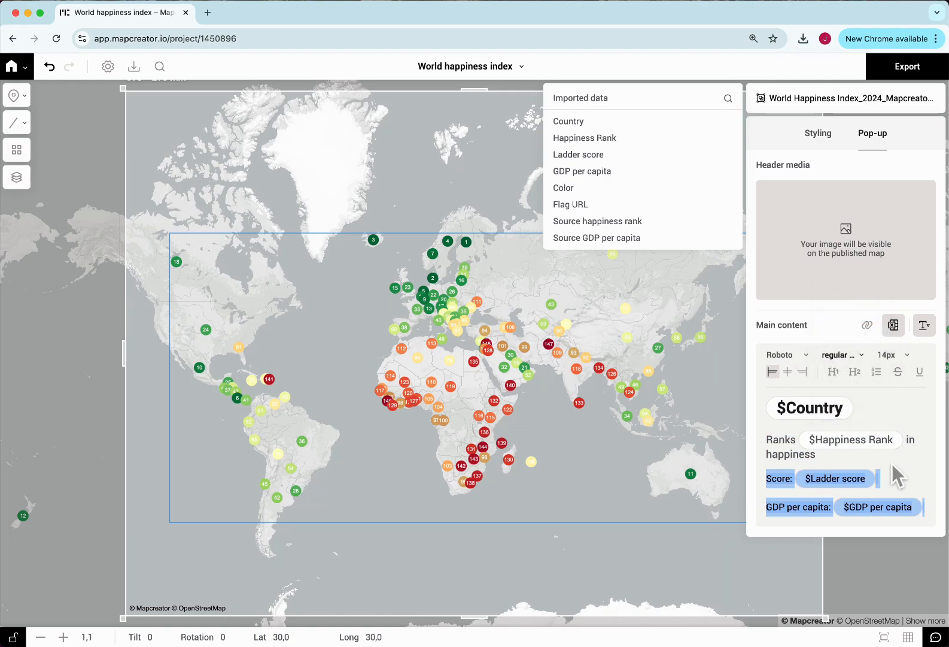
{"action": "left_click", "coordinate": [904, 459]}
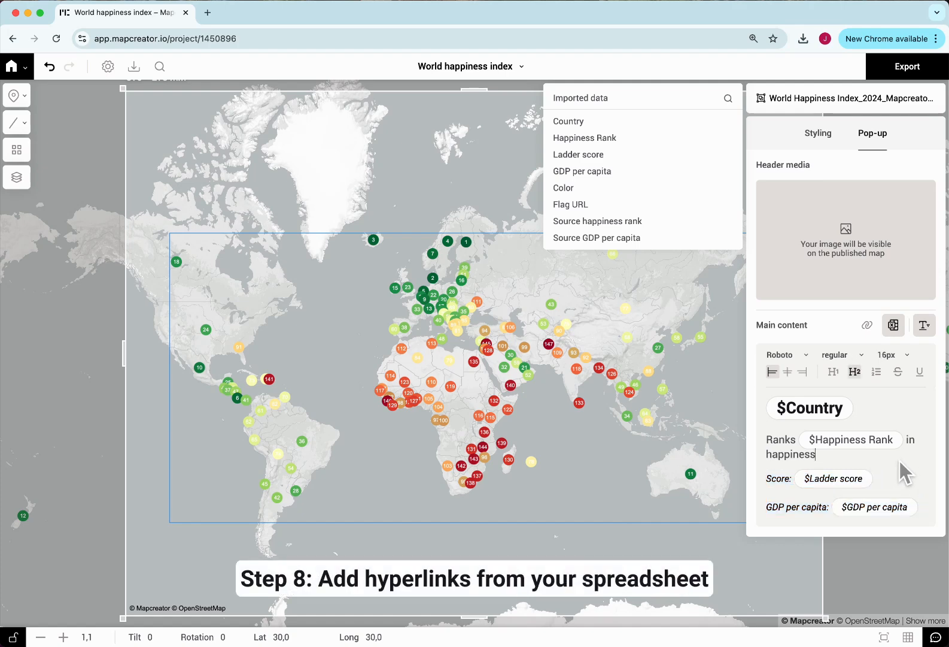
- Add a hyperlink to the $Ladder score value that takes its address from the Source happiness rank column
{"action": "left_click", "coordinate": [867, 485]}
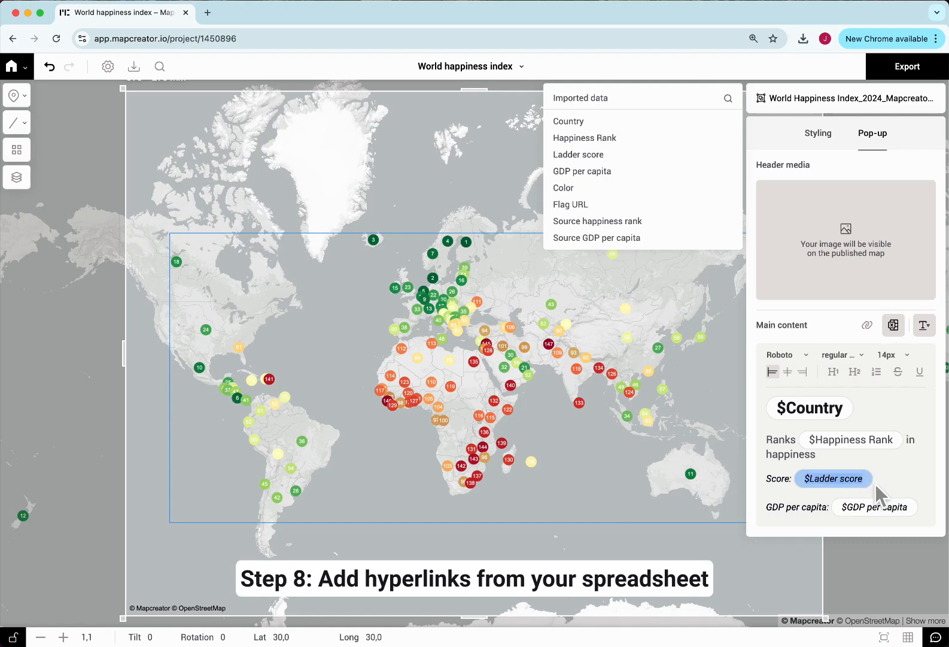
{"action": "left_click", "coordinate": [871, 331]}
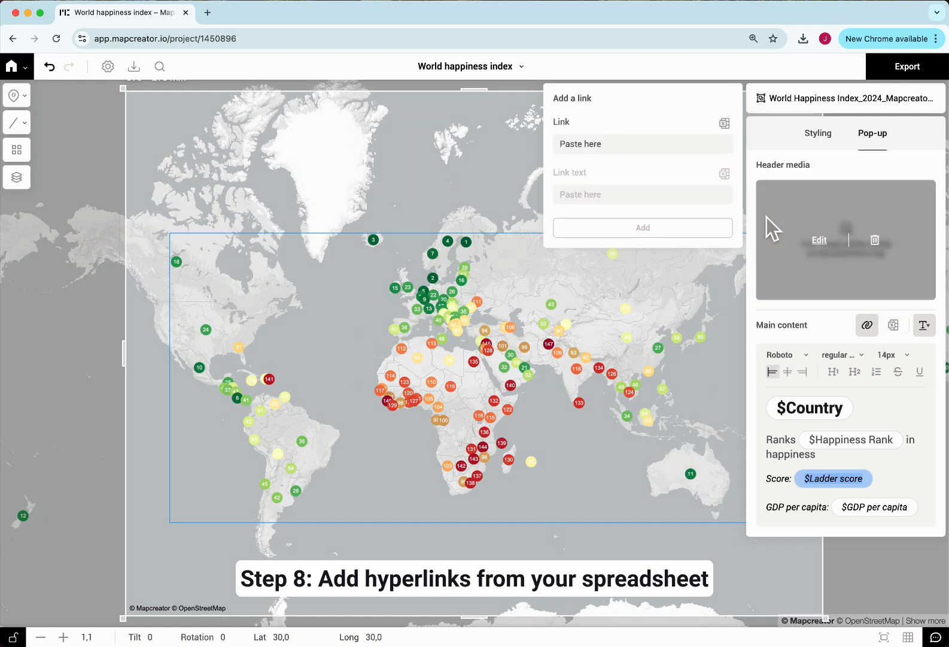
{"action": "left_click", "coordinate": [730, 127]}
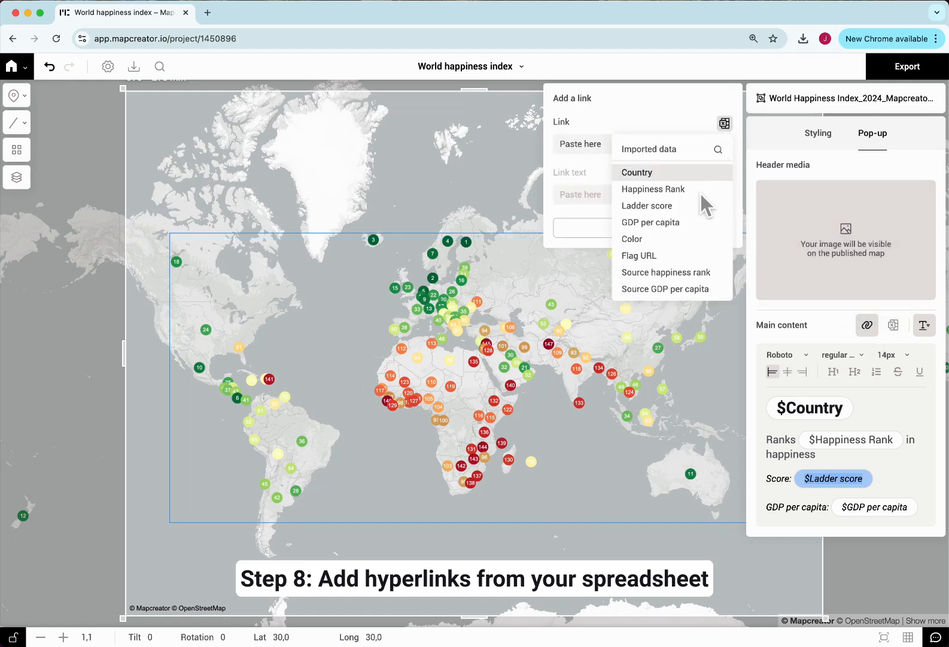
{"action": "left_click", "coordinate": [688, 274]}
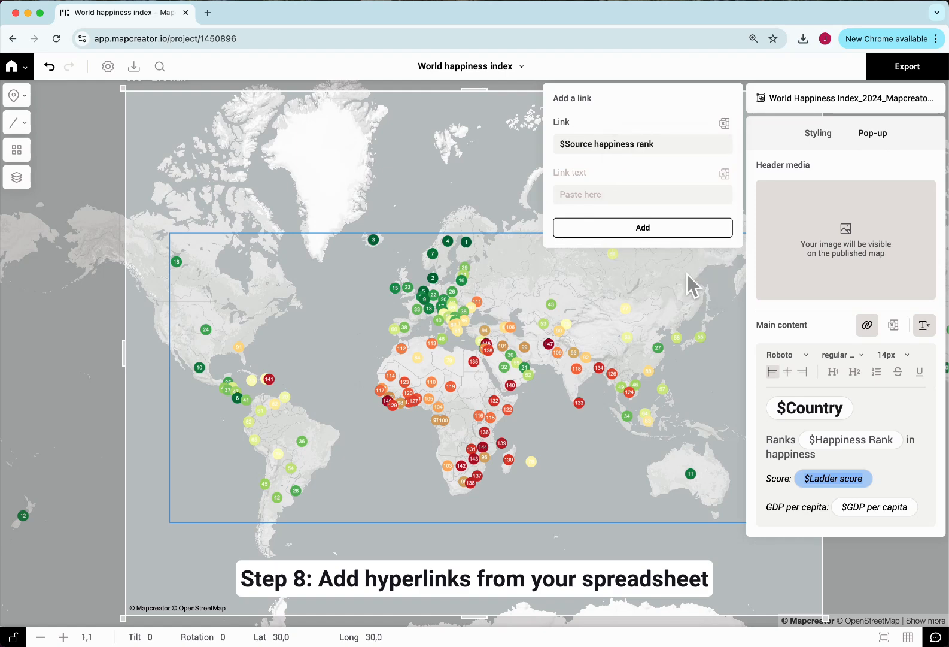
{"action": "left_click", "coordinate": [676, 234]}
- Add a hyperlink to the $GDP per capita value that takes its address from the Source GDP per capita column
{"action": "left_click", "coordinate": [901, 514]}
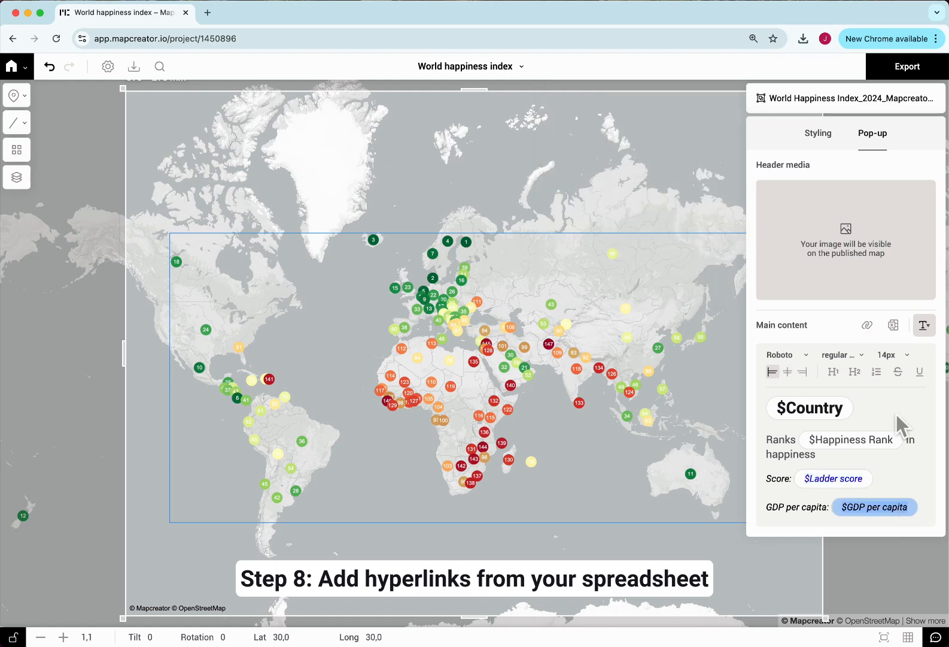
{"action": "left_click", "coordinate": [868, 328]}
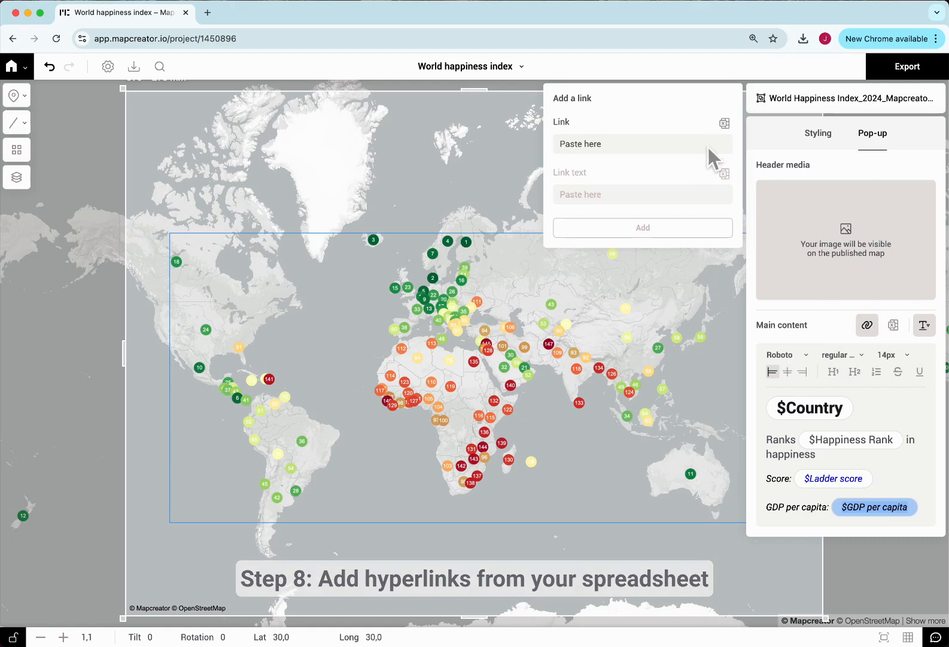
{"action": "left_click", "coordinate": [727, 125]}
{"action": "left_click", "coordinate": [675, 296]}
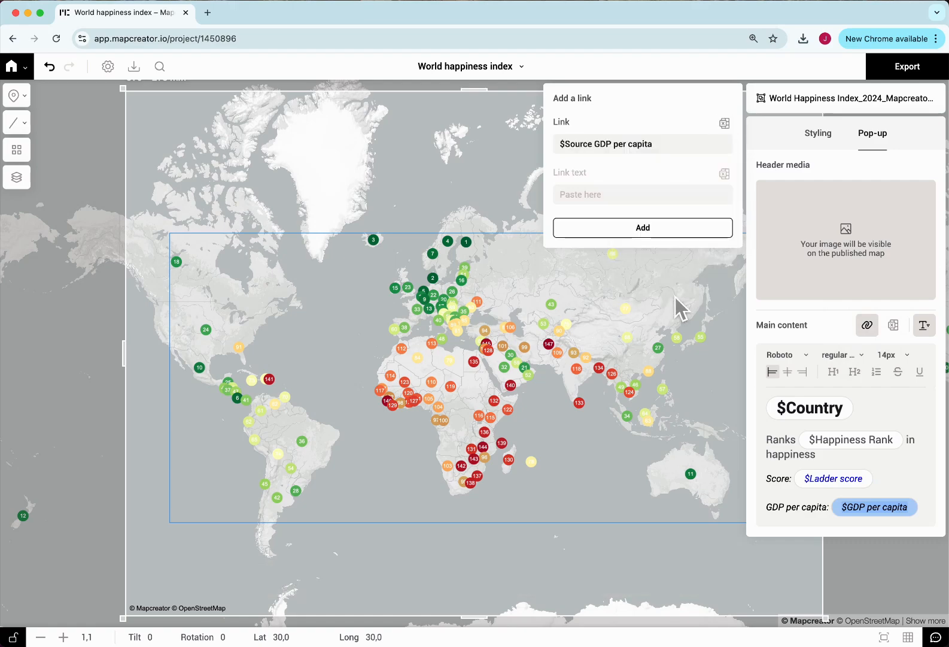
{"action": "left_click", "coordinate": [689, 232]}
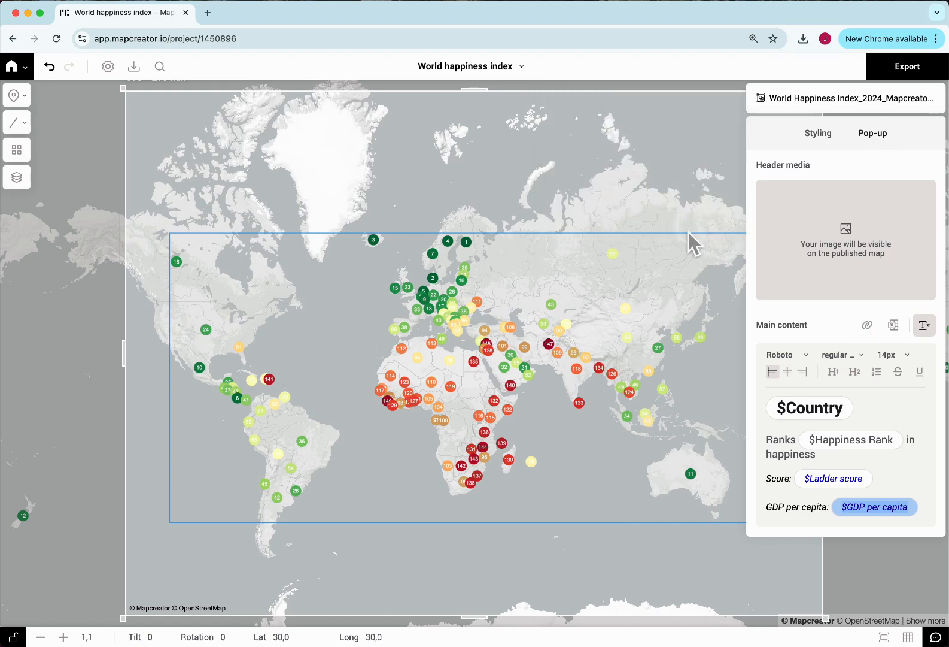
{"action": "left_click", "coordinate": [697, 387]}
- Set the export map type to Interactive and preview the map in mobile and desktop layouts, including Canada's pop-up
{"action": "left_click", "coordinate": [922, 70]}
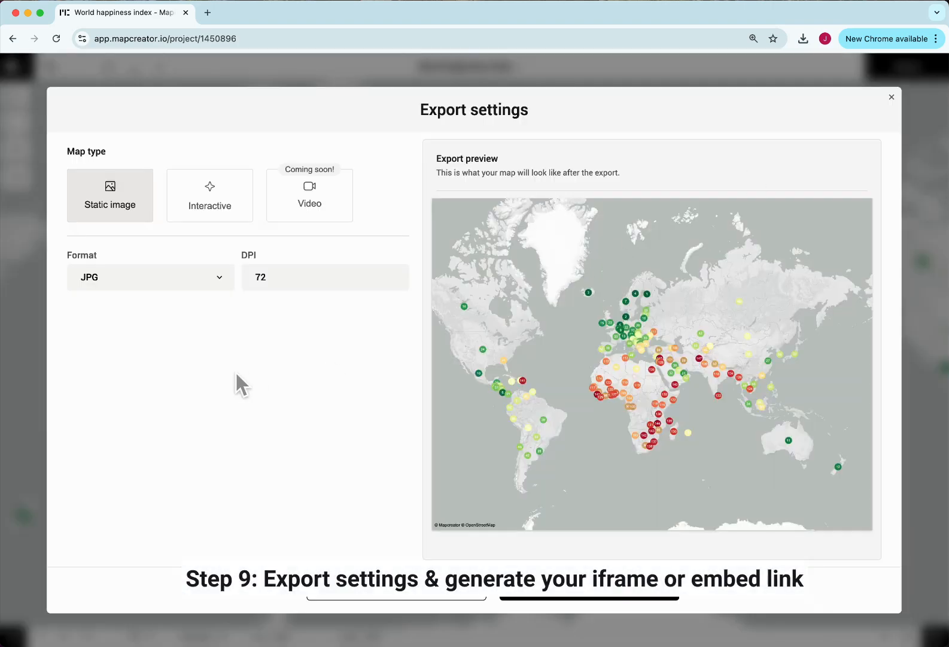
{"action": "left_click", "coordinate": [218, 196]}
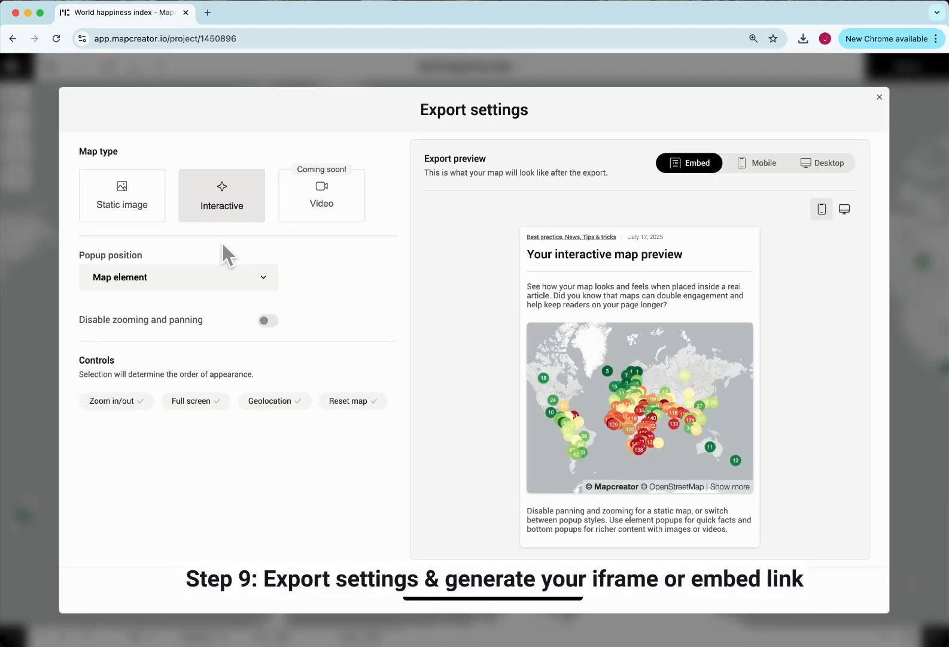
{"action": "left_click", "coordinate": [764, 169]}
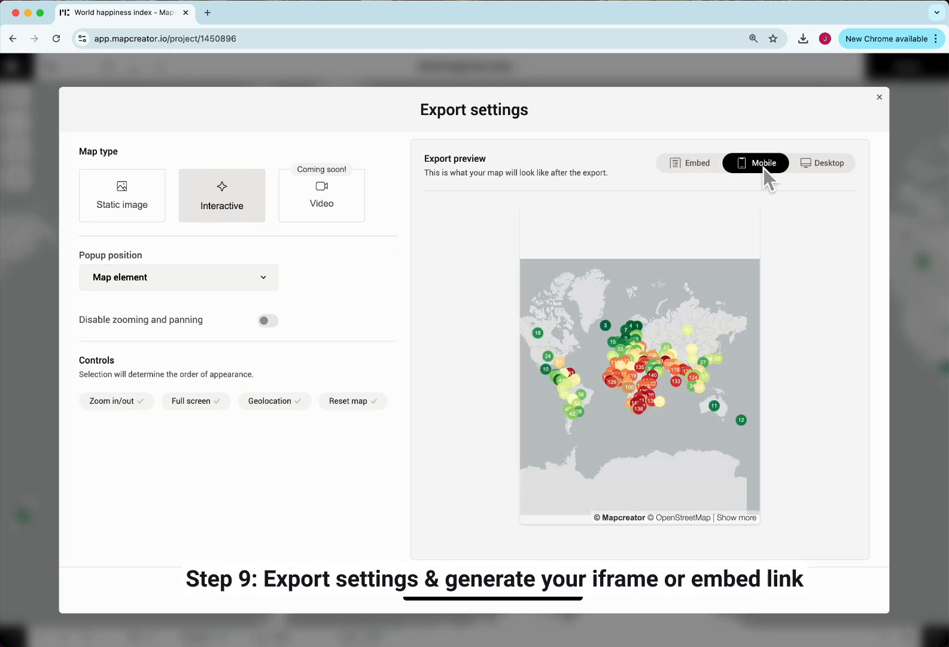
{"action": "left_click", "coordinate": [815, 164]}
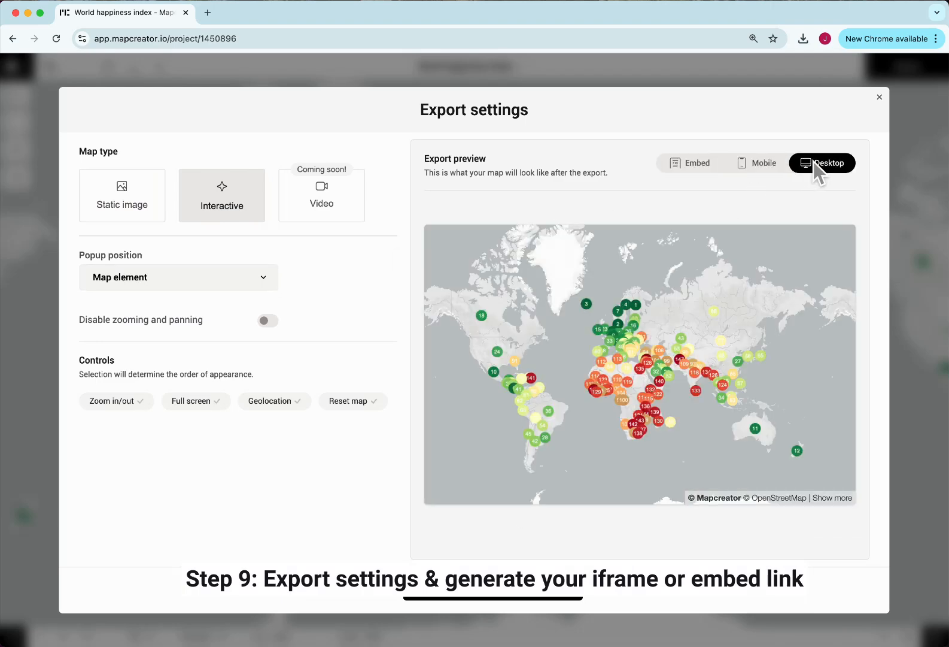
{"action": "left_click", "coordinate": [486, 318]}
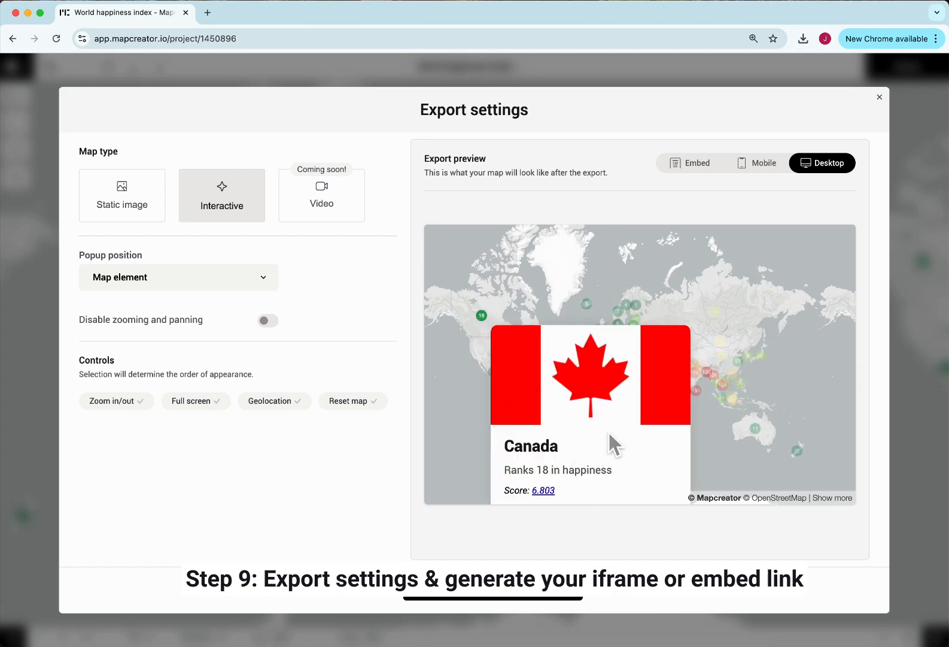
- Set the popup position to Bottom left and open Canada's pop-up in the export preview
{"action": "left_click", "coordinate": [265, 282]}
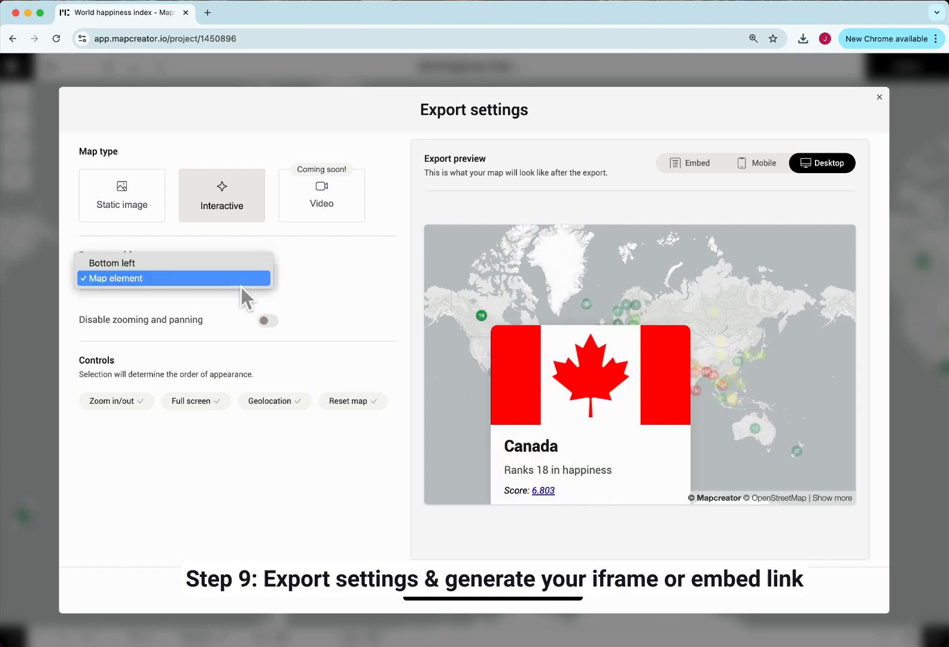
{"action": "left_click", "coordinate": [215, 268]}
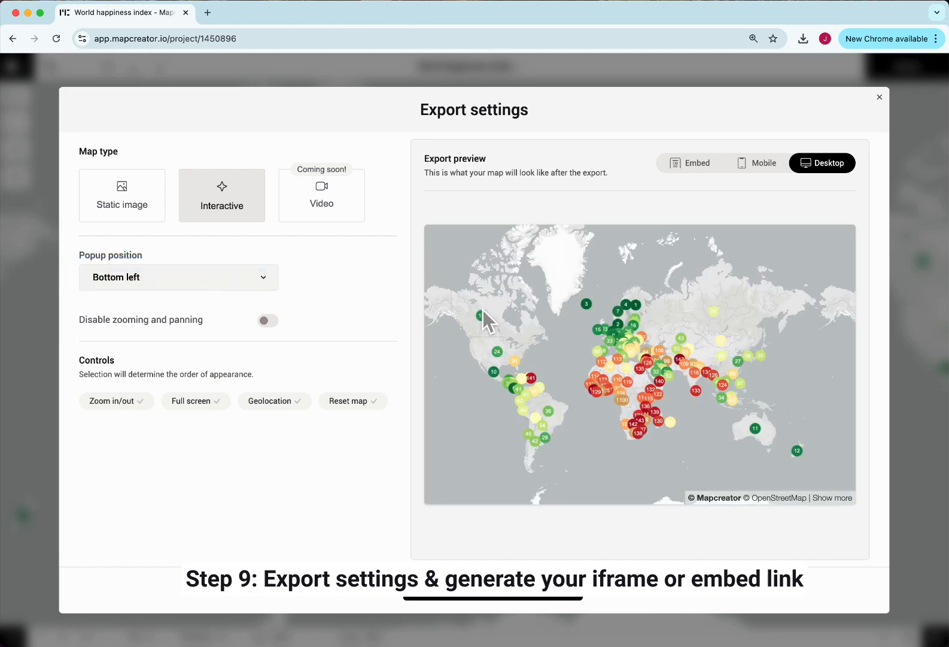
{"action": "left_click", "coordinate": [489, 316]}
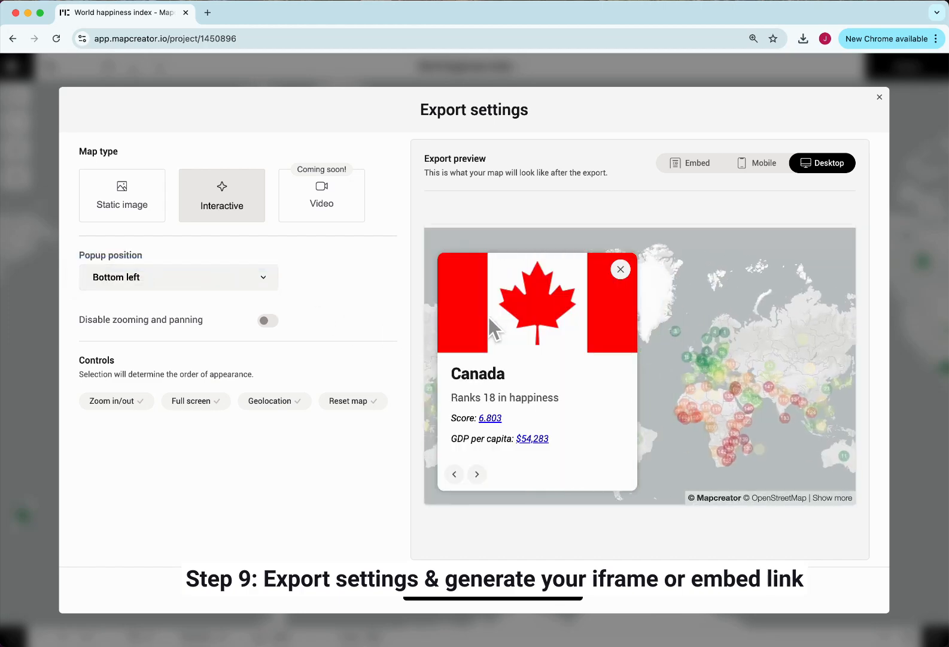
- Browse forward through the country pop-ups in the export preview as far as the United States and close the pop-up
{"action": "left_click", "coordinate": [484, 474]}
{"action": "left_click", "coordinate": [484, 474]}
{"action": "left_click", "coordinate": [485, 475]}
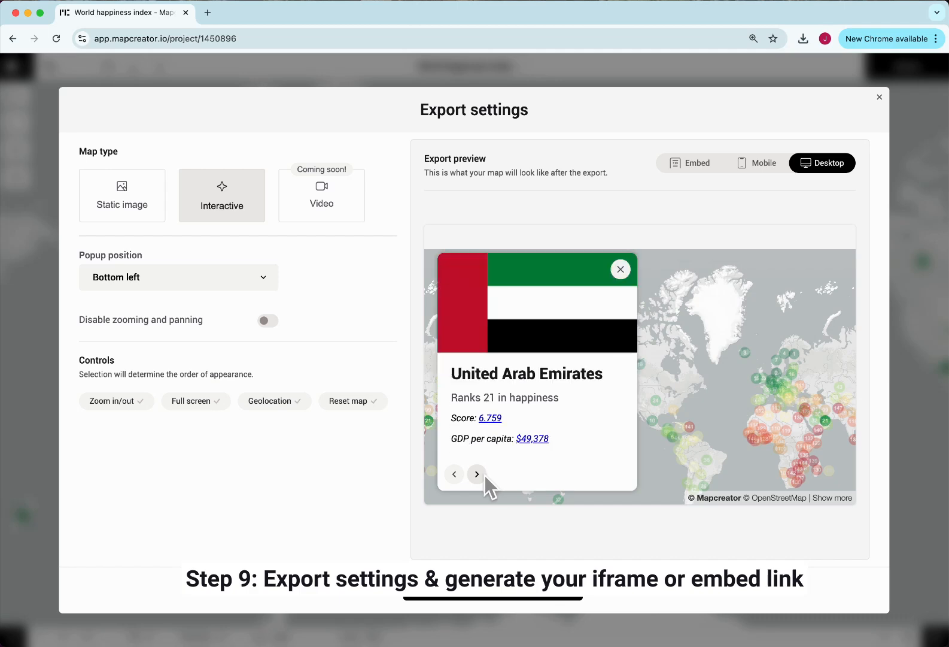
{"action": "left_click", "coordinate": [485, 476]}
{"action": "left_click", "coordinate": [485, 476]}
{"action": "left_click", "coordinate": [485, 476]}
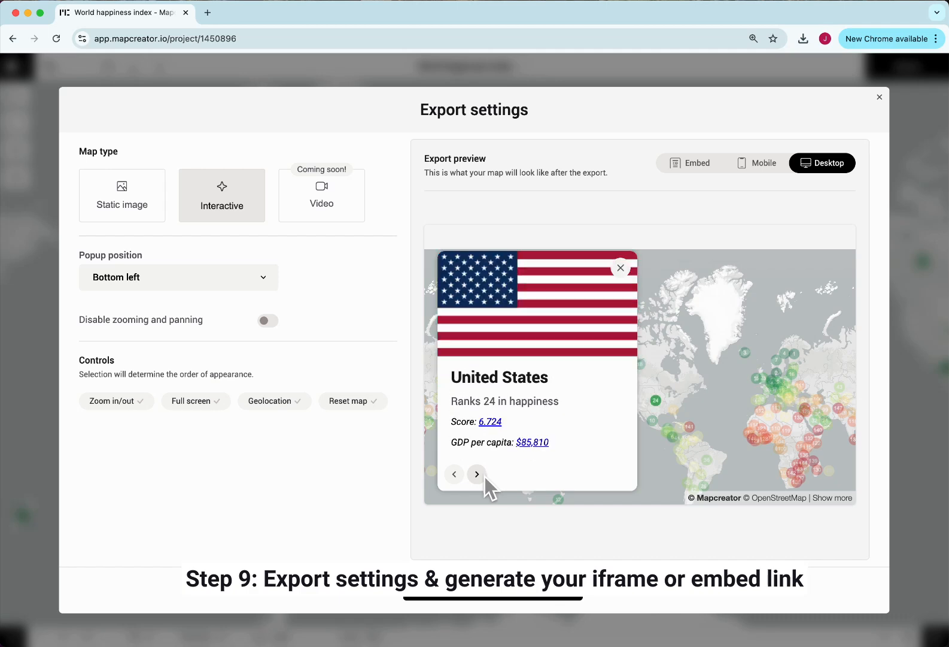
{"action": "left_click", "coordinate": [621, 269]}
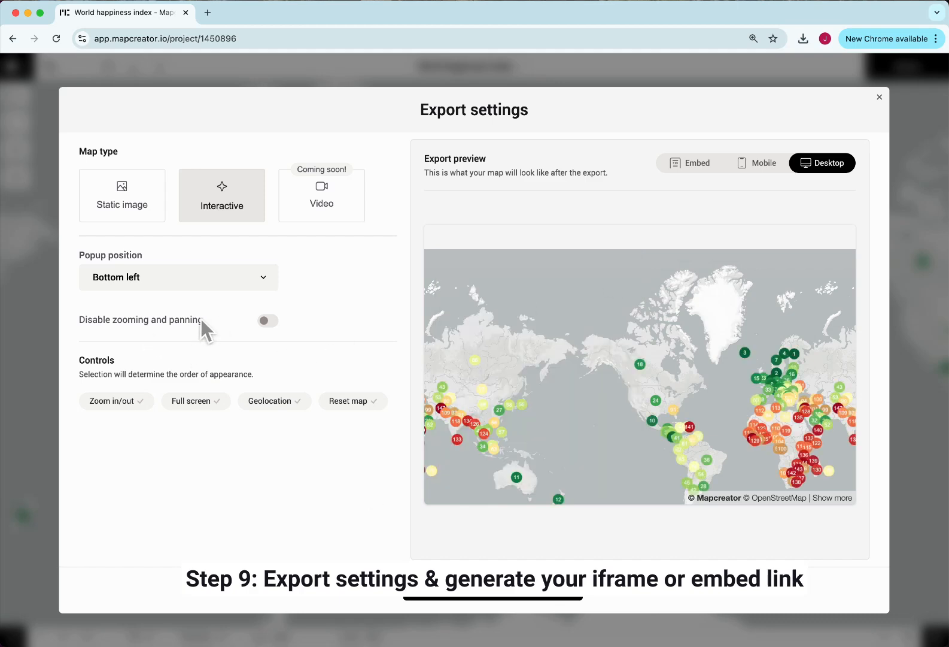
- Try the option that disables zooming and panning, switch it back off, and test zooming and panning in the preview map
{"action": "left_click", "coordinate": [275, 324]}
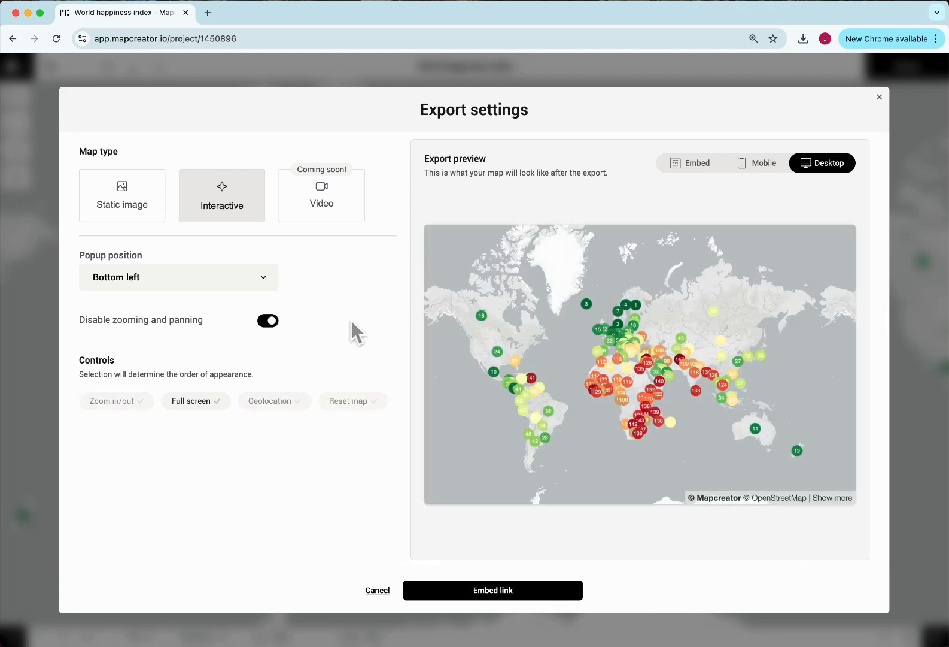
{"action": "left_click", "coordinate": [269, 324]}
{"action": "scroll", "coordinate": [591, 379], "scroll_direction": "up", "scroll_amount": 3}
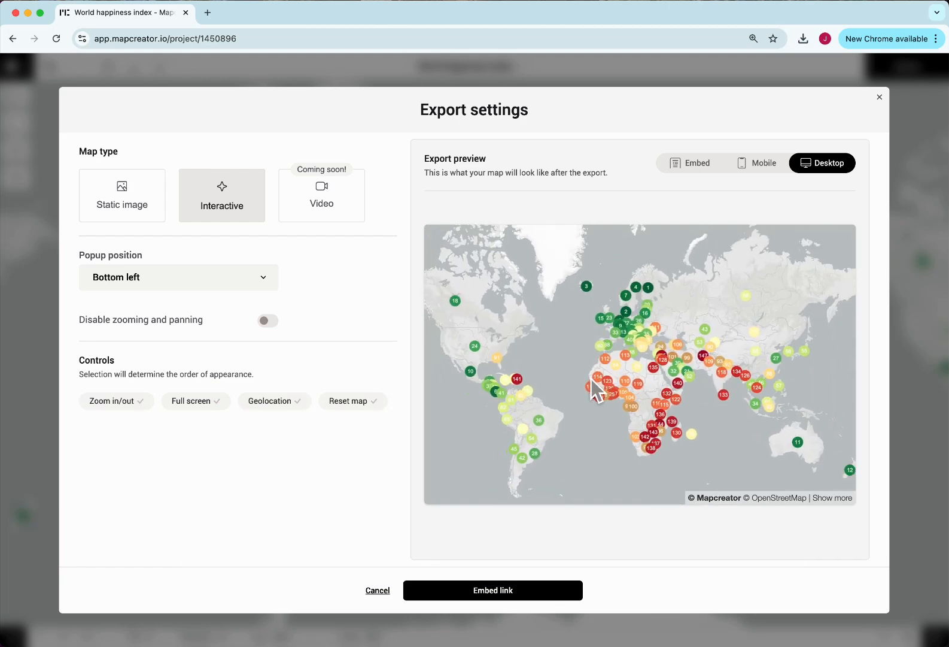
{"action": "left_click_drag", "start_coordinate": [549, 376], "coordinate": [568, 356]}
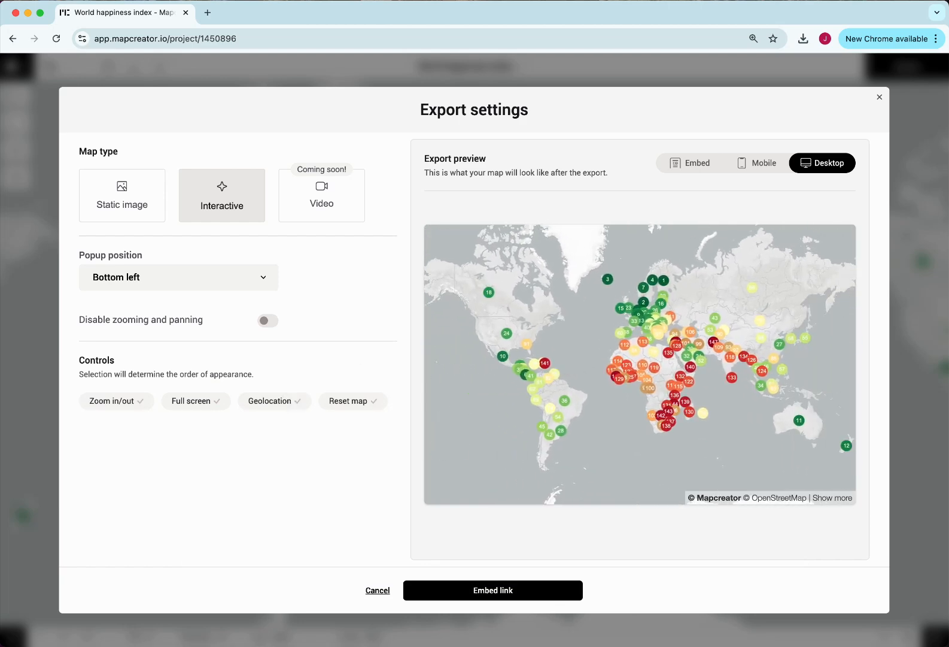
- Add the Zoom in/out, Full screen, Geolocation and Reset map controls to the interactive map, in that order
{"action": "left_click", "coordinate": [112, 401]}
{"action": "left_click", "coordinate": [214, 399]}
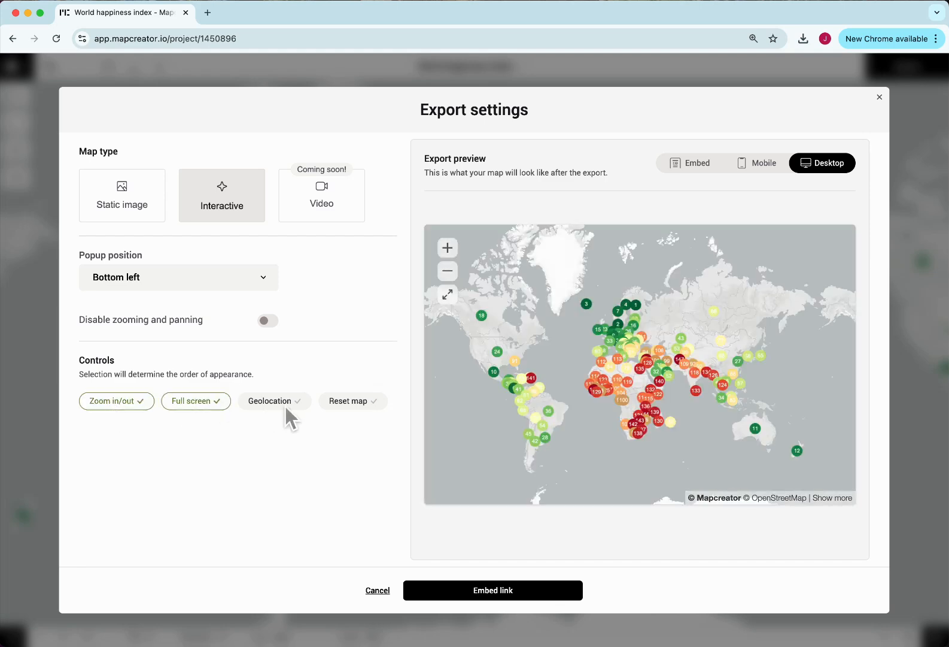
{"action": "left_click", "coordinate": [284, 402]}
{"action": "left_click", "coordinate": [351, 400]}
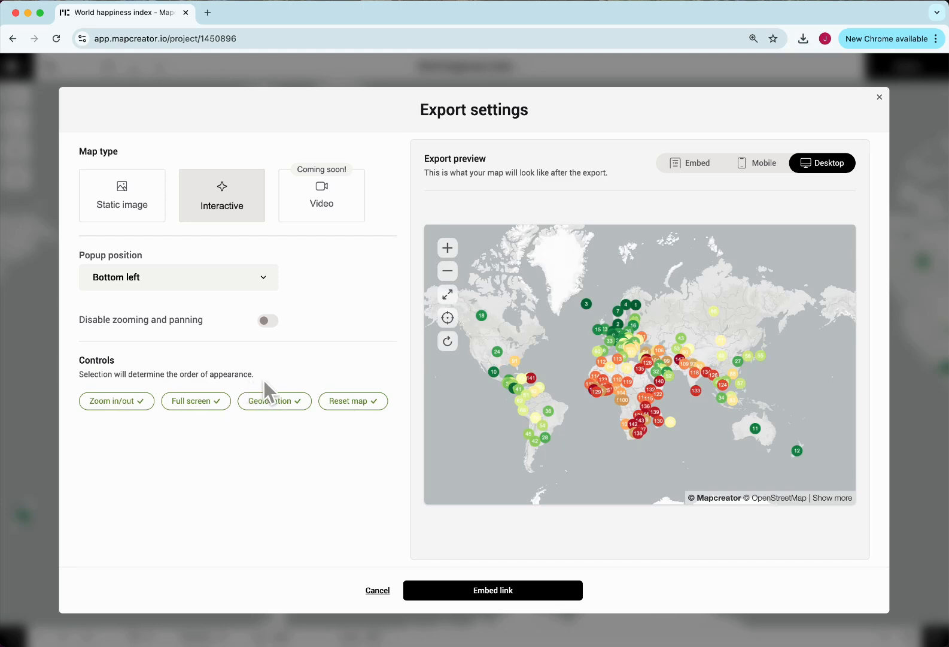
- Try placing the Geolocation control after Reset map, and restore the order with Geolocation before Reset map
{"action": "left_click", "coordinate": [274, 400]}
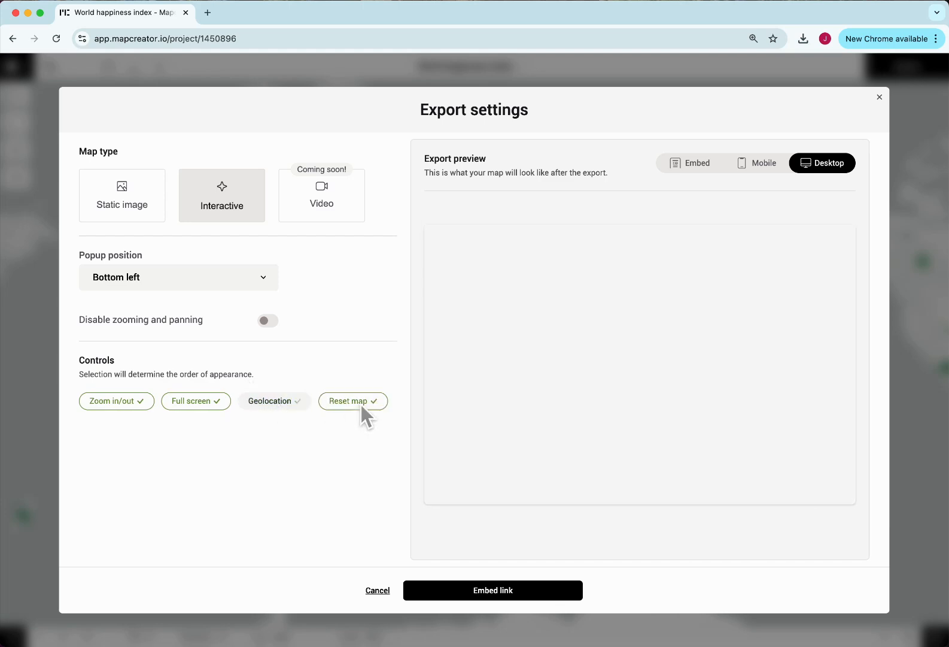
{"action": "left_click", "coordinate": [301, 407]}
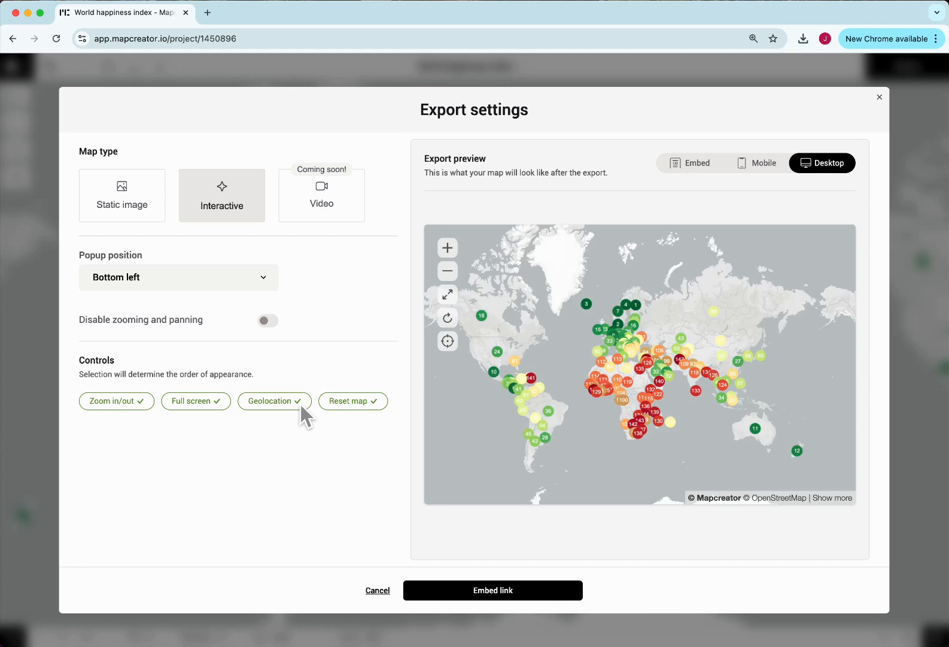
{"action": "left_click", "coordinate": [299, 402]}
{"action": "left_click", "coordinate": [367, 403]}
{"action": "left_click", "coordinate": [297, 405]}
{"action": "left_click", "coordinate": [359, 406]}
- Generate the embed link for the interactive map and open the published map from that link
{"action": "left_click", "coordinate": [494, 589]}
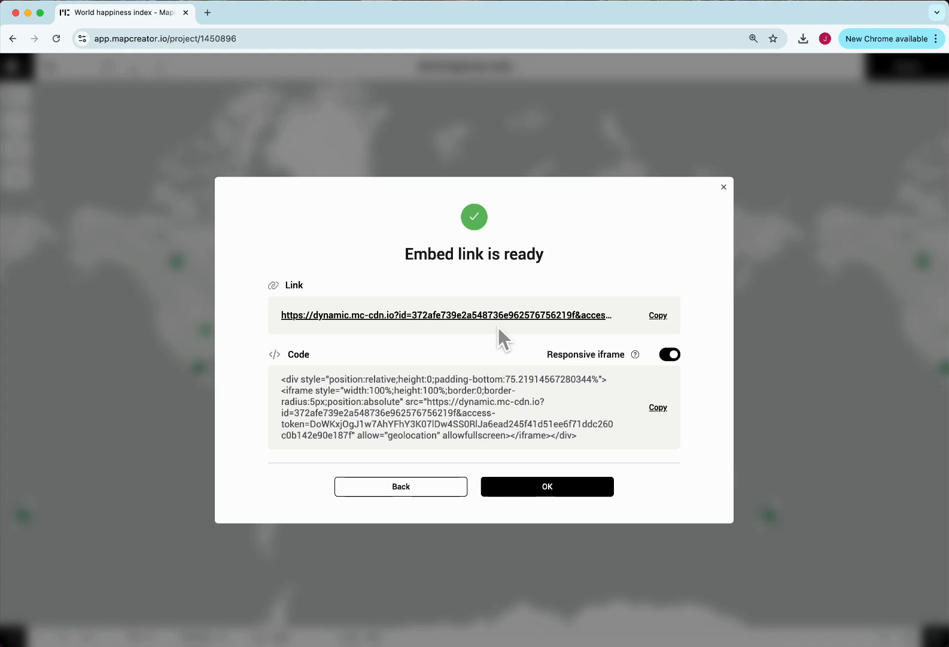
{"action": "left_click", "coordinate": [495, 318]}
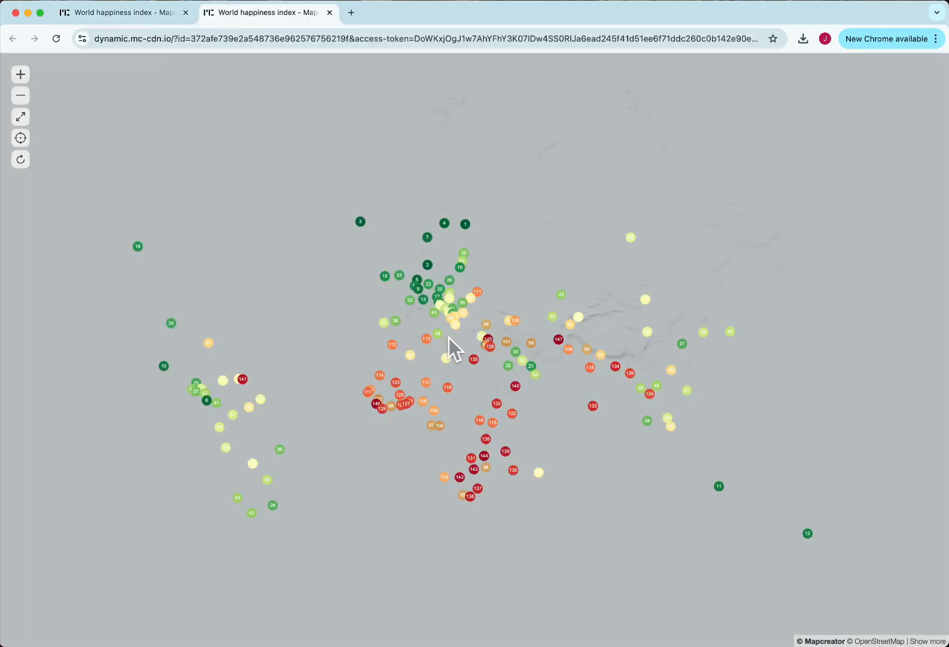
- Open Spain's pop-up on the published map and browse forward through the country pop-ups as far as Paraguay
{"action": "scroll", "coordinate": [427, 326], "scroll_direction": "up", "scroll_amount": 5}
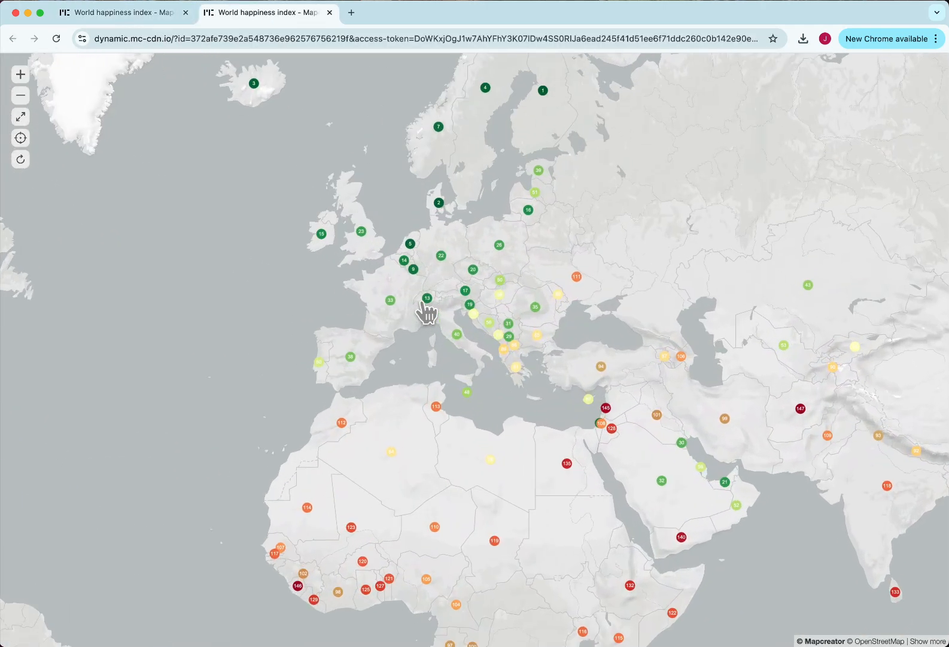
{"action": "left_click", "coordinate": [353, 357]}
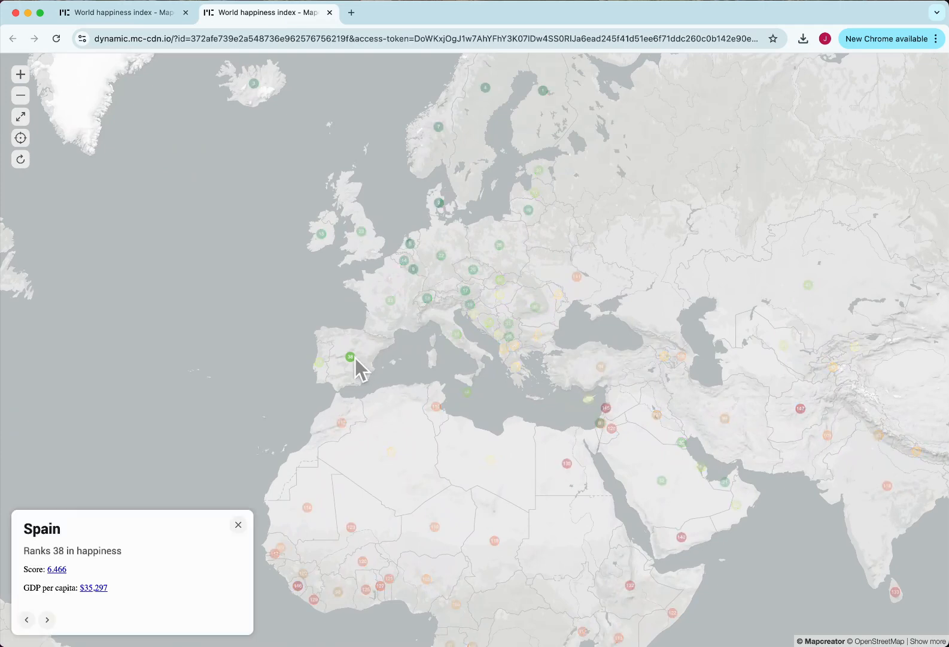
{"action": "left_click", "coordinate": [52, 618]}
{"action": "left_click", "coordinate": [54, 618]}
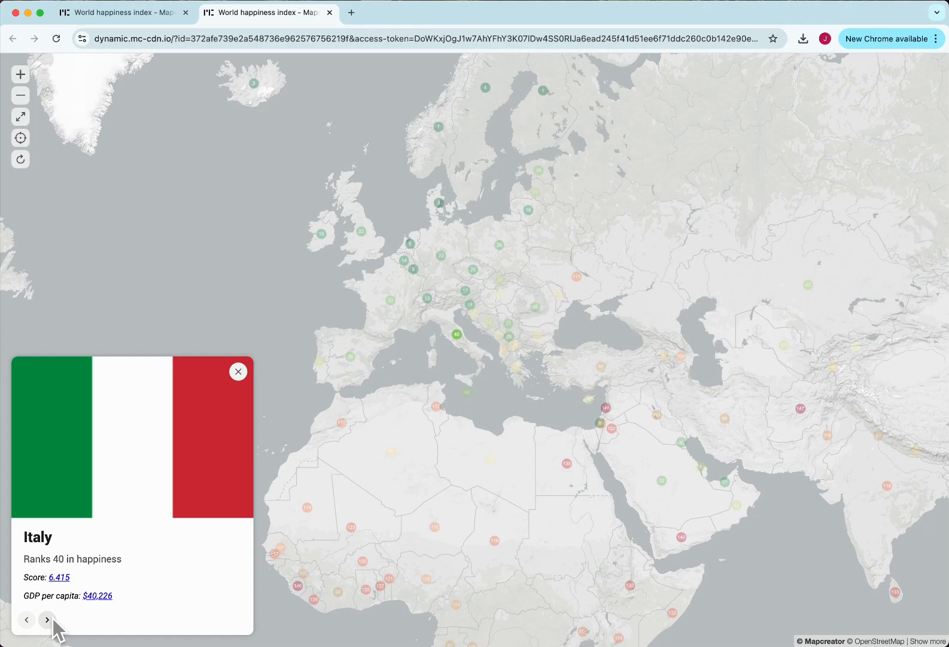
{"action": "left_click", "coordinate": [53, 618]}
{"action": "left_click", "coordinate": [53, 618]}
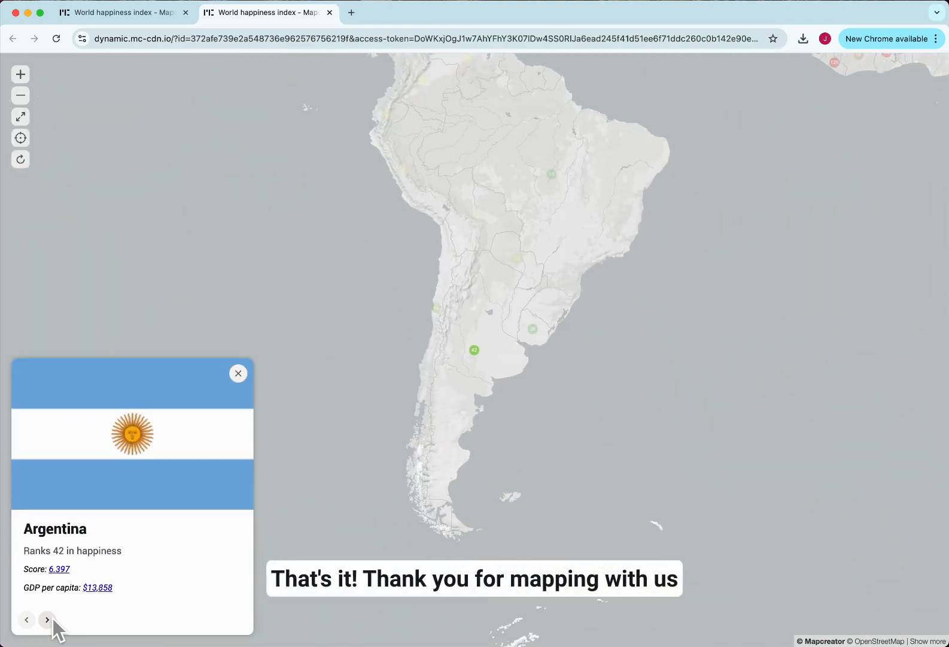
{"action": "left_click", "coordinate": [53, 619]}
{"action": "left_click", "coordinate": [52, 617]}
{"action": "left_click", "coordinate": [52, 618]}
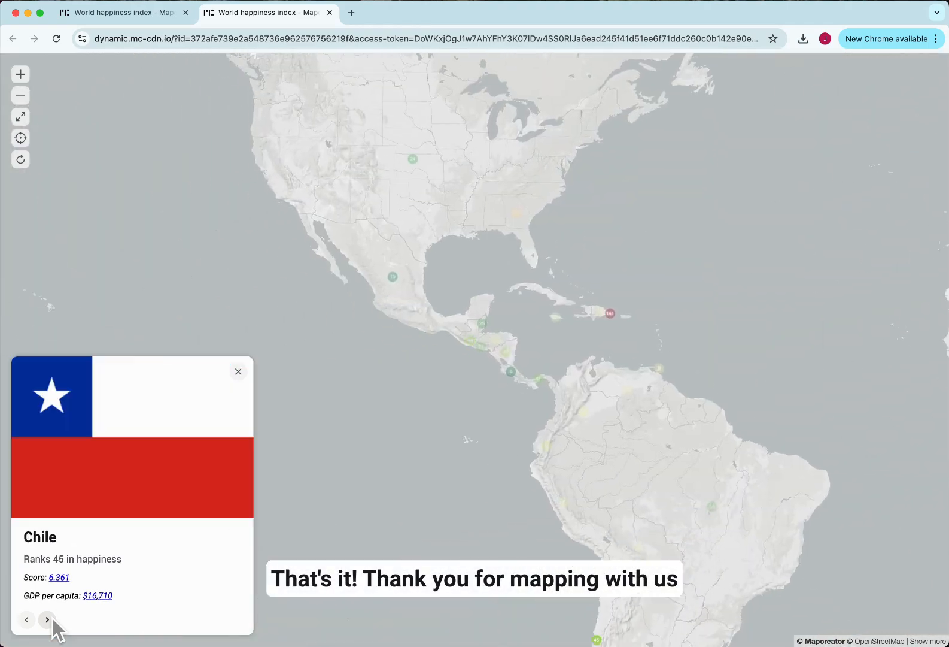
{"action": "left_click", "coordinate": [52, 618]}
{"action": "left_click", "coordinate": [51, 618]}
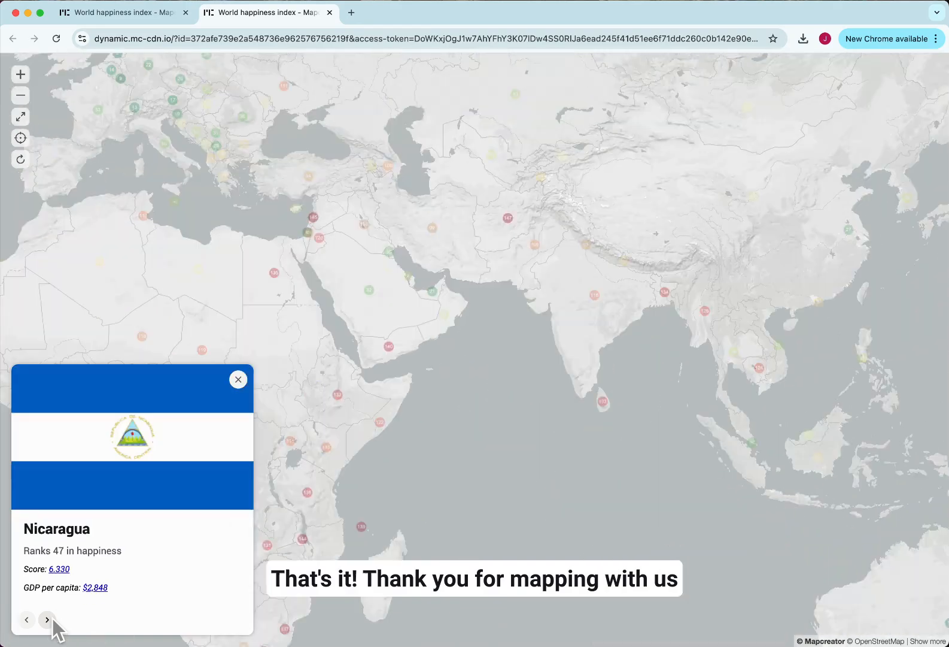
{"action": "left_click", "coordinate": [52, 617]}
{"action": "left_click", "coordinate": [51, 618]}
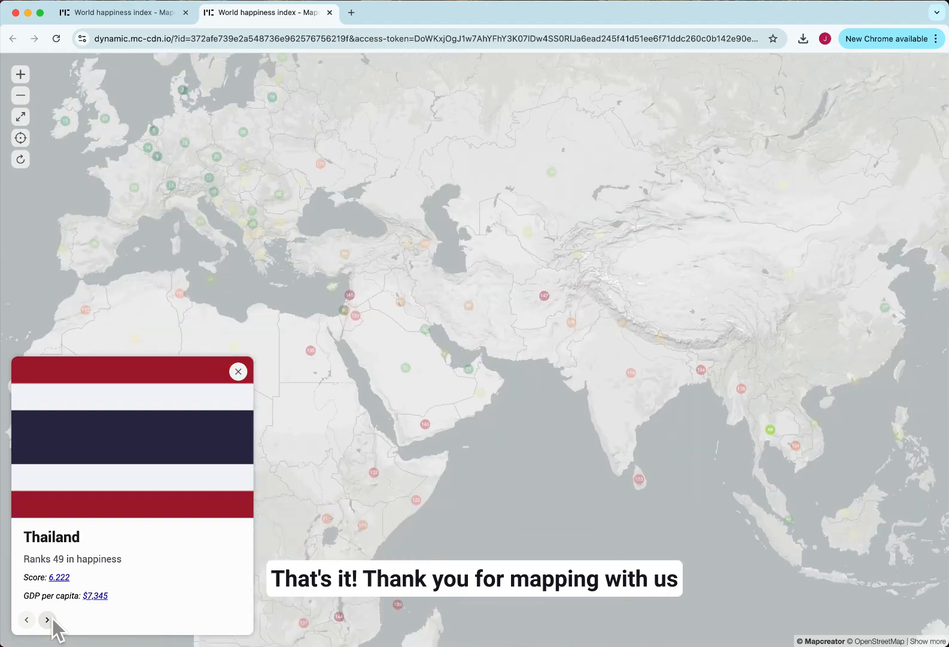
{"action": "left_click", "coordinate": [52, 619]}
{"action": "left_click", "coordinate": [52, 619]}
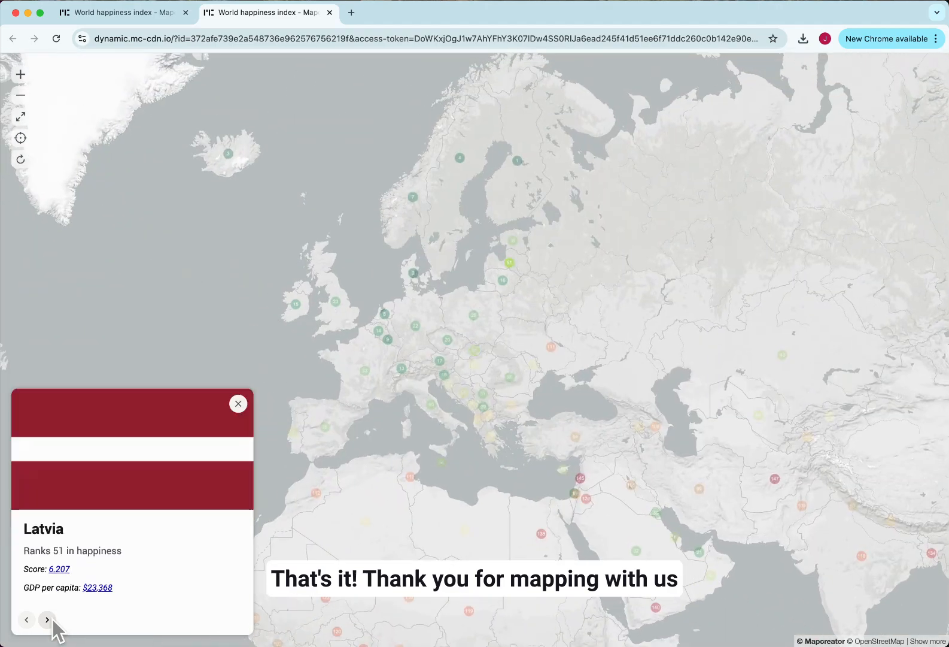
{"action": "left_click", "coordinate": [52, 619]}
{"action": "left_click", "coordinate": [52, 620]}
{"action": "left_click", "coordinate": [52, 620]}
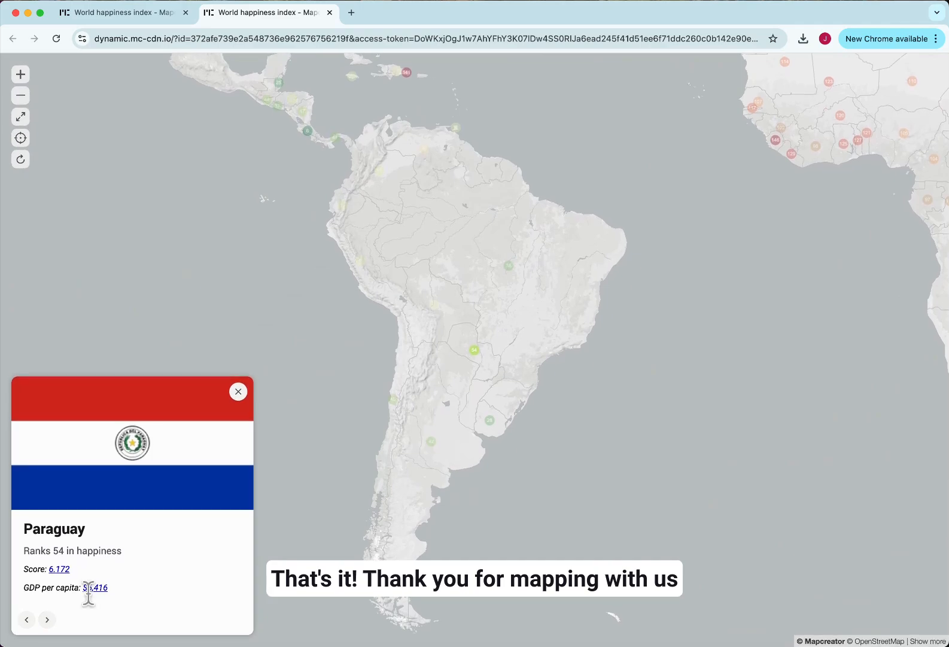
- Test the Score hyperlink in Paraguay's pop-up, return to the published map and close the pop-up
{"action": "left_click", "coordinate": [62, 570]}
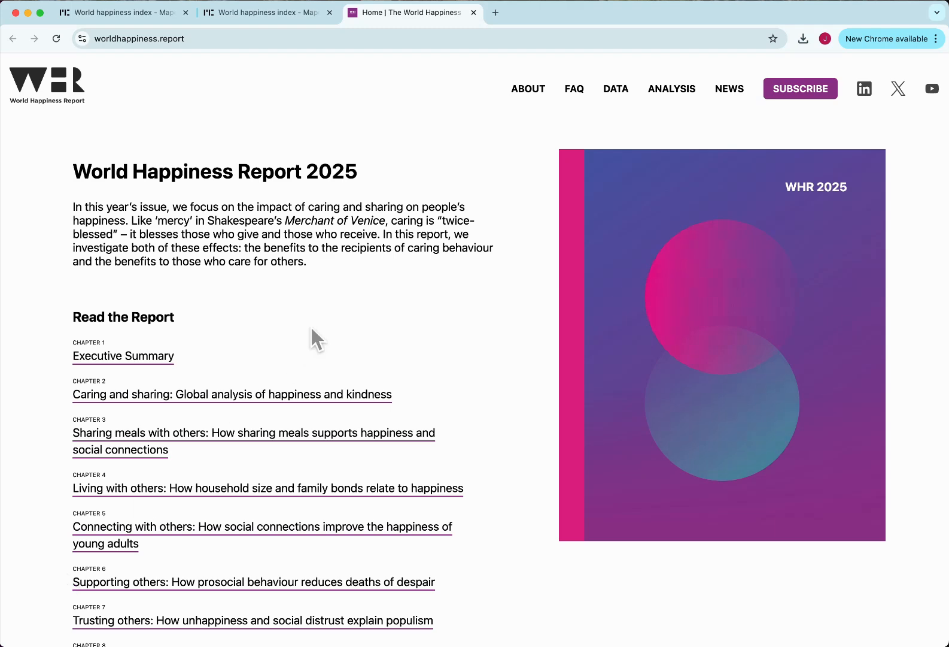
{"action": "left_click", "coordinate": [279, 15]}
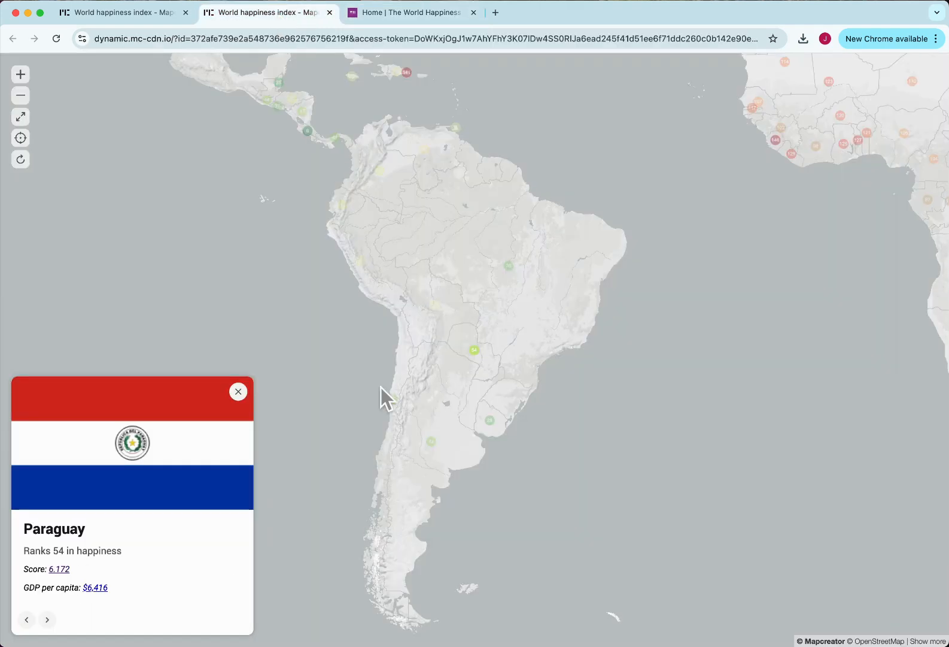
{"action": "left_click", "coordinate": [238, 393]}
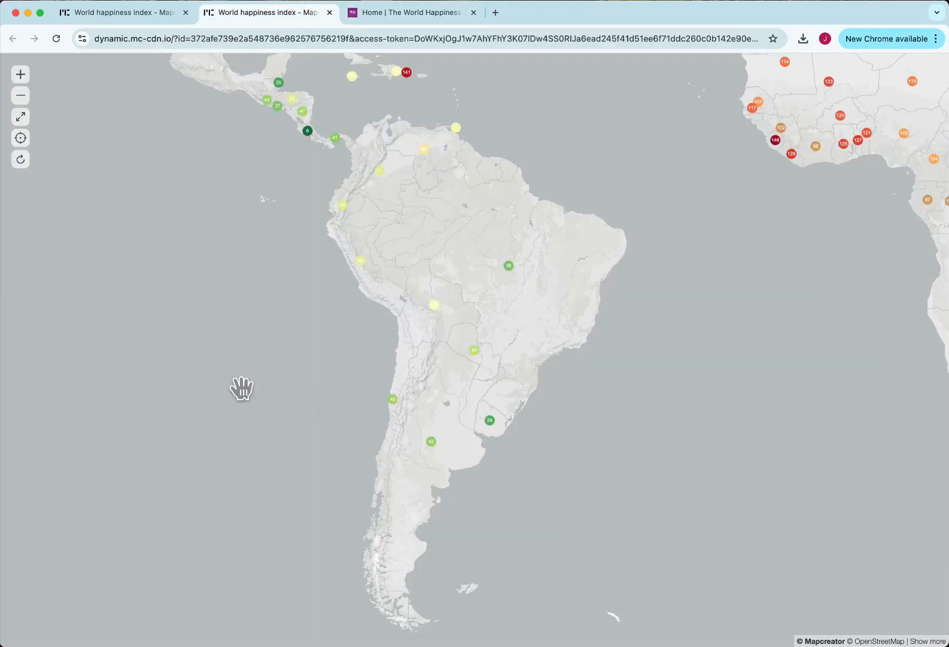
- Test the Reset map control on the published map and pan the world view eastward and westward
{"action": "left_click", "coordinate": [21, 161]}
{"action": "left_click_drag", "start_coordinate": [314, 317], "coordinate": [388, 316]}
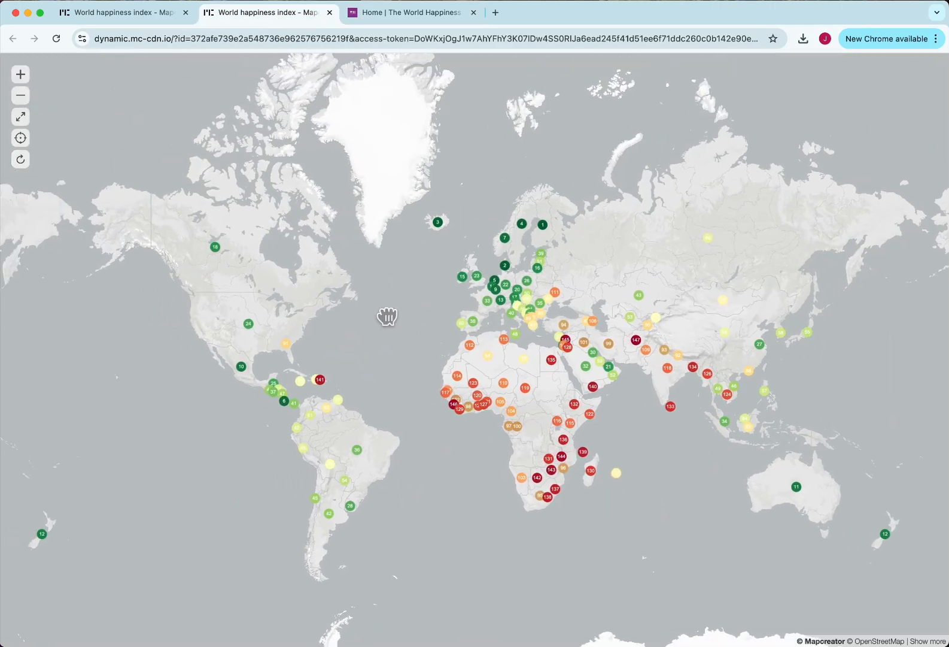